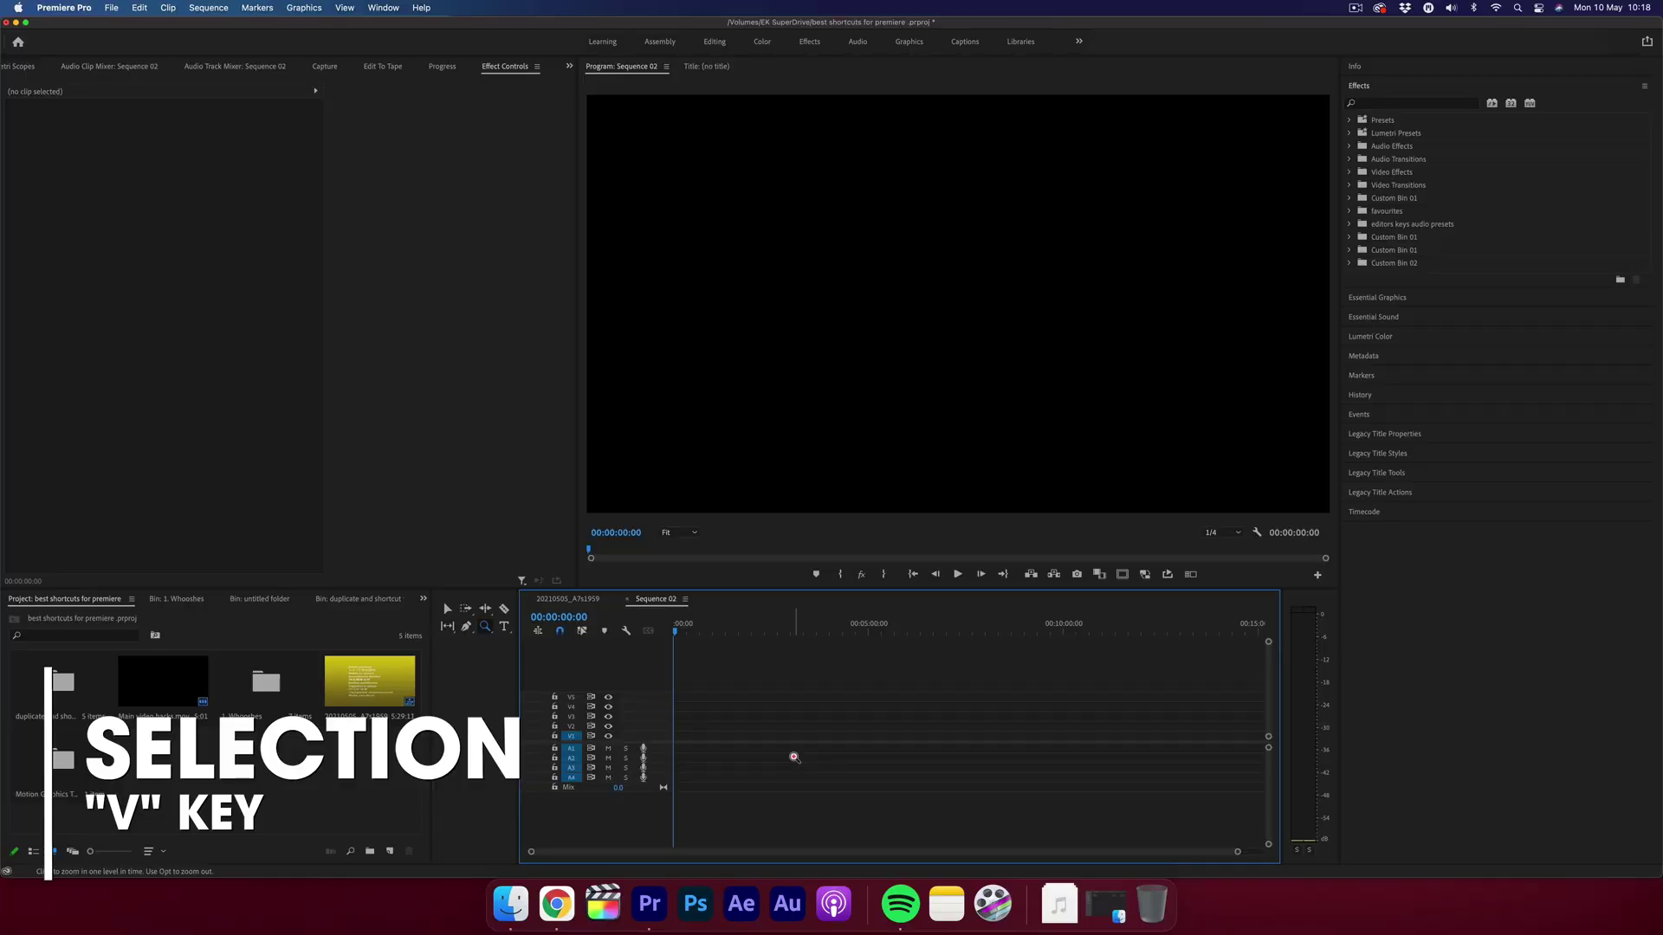
Step: Switch to the Selection tool (V), then expand and re-collapse the Essential Graphics and Metadata panels
{"action": "key", "text": "v"}
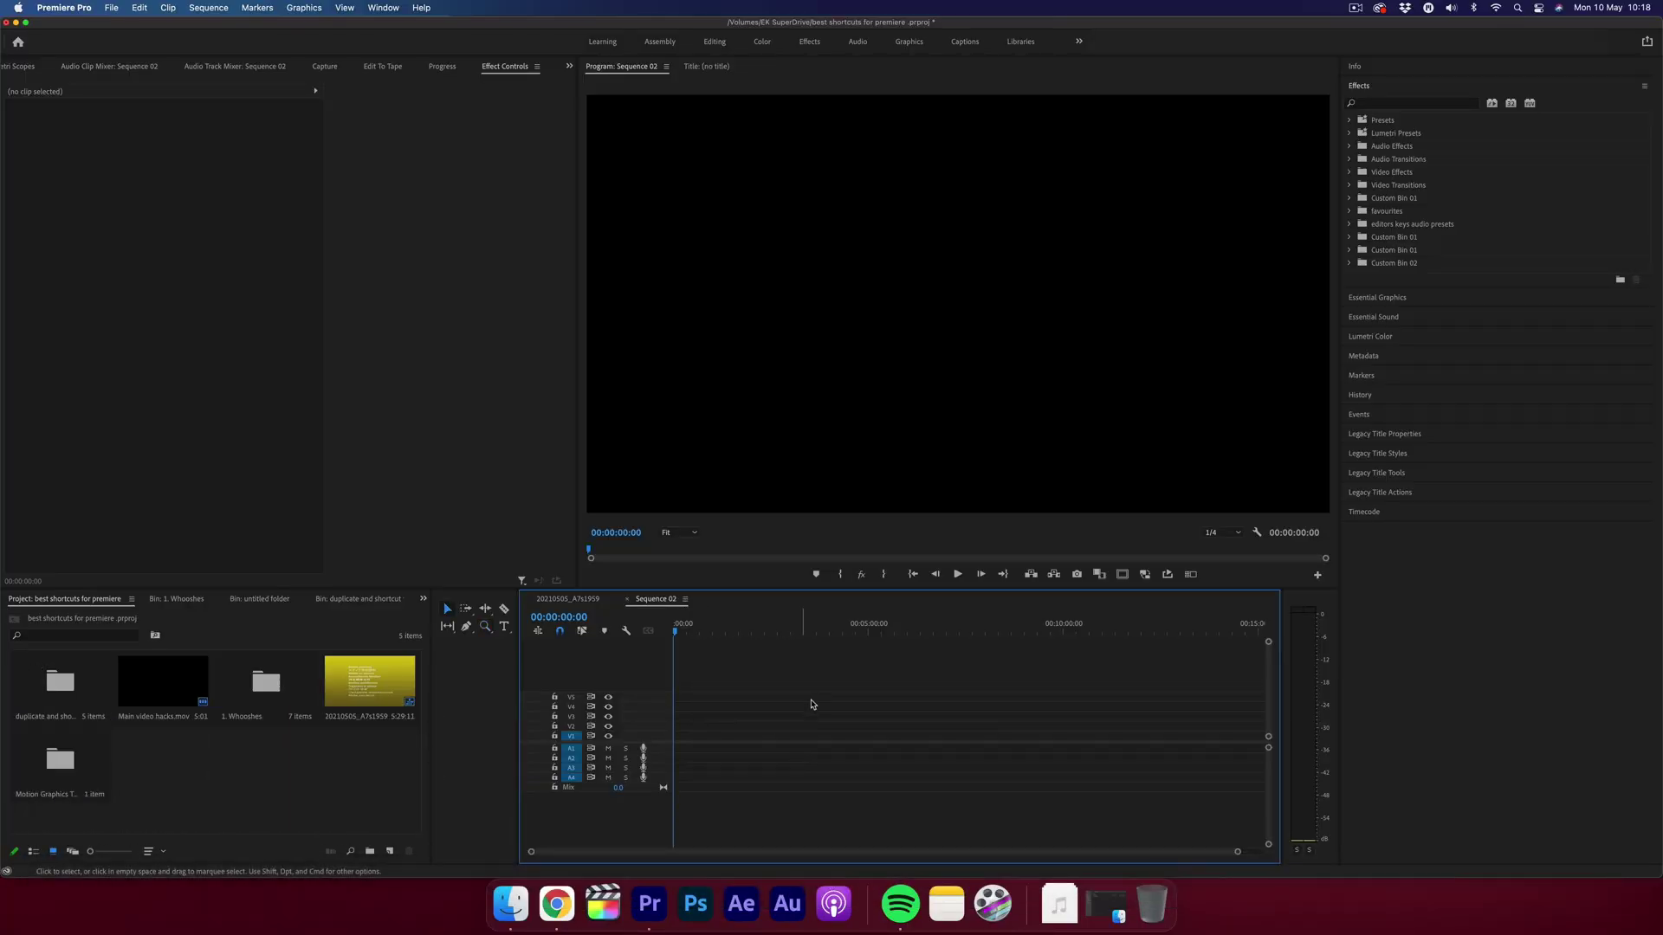
{"action": "left_click", "coordinate": [354, 743]}
{"action": "left_click", "coordinate": [1403, 297]}
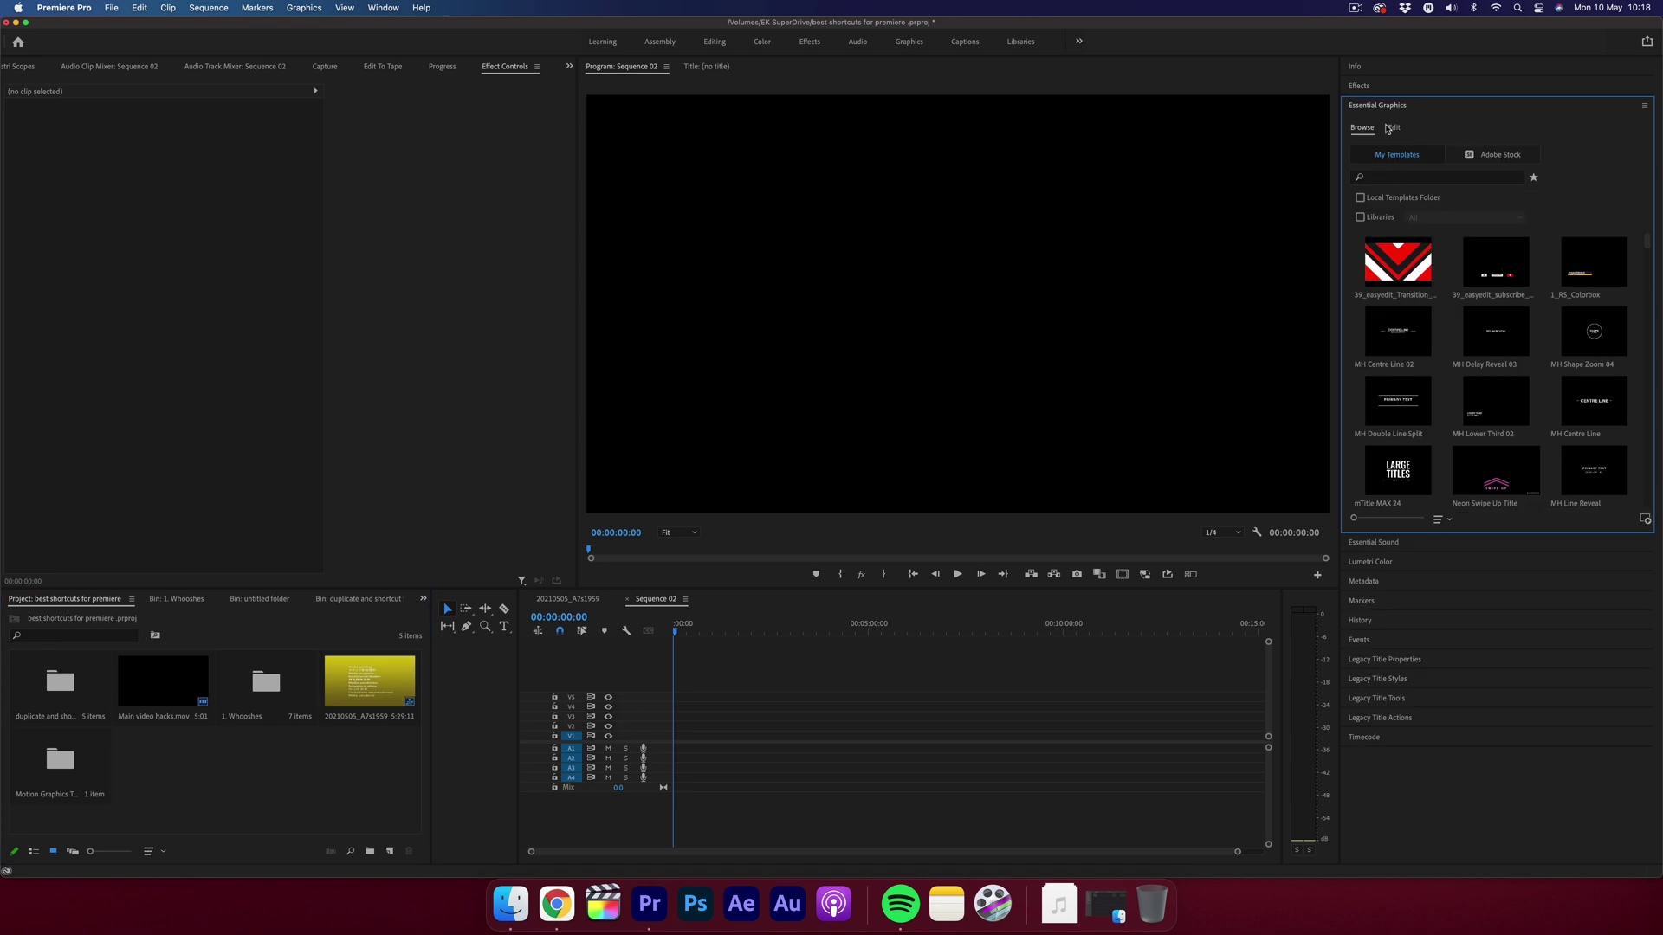
{"action": "left_click", "coordinate": [1379, 106]}
{"action": "left_click", "coordinate": [1388, 165]}
{"action": "left_click", "coordinate": [1388, 167]}
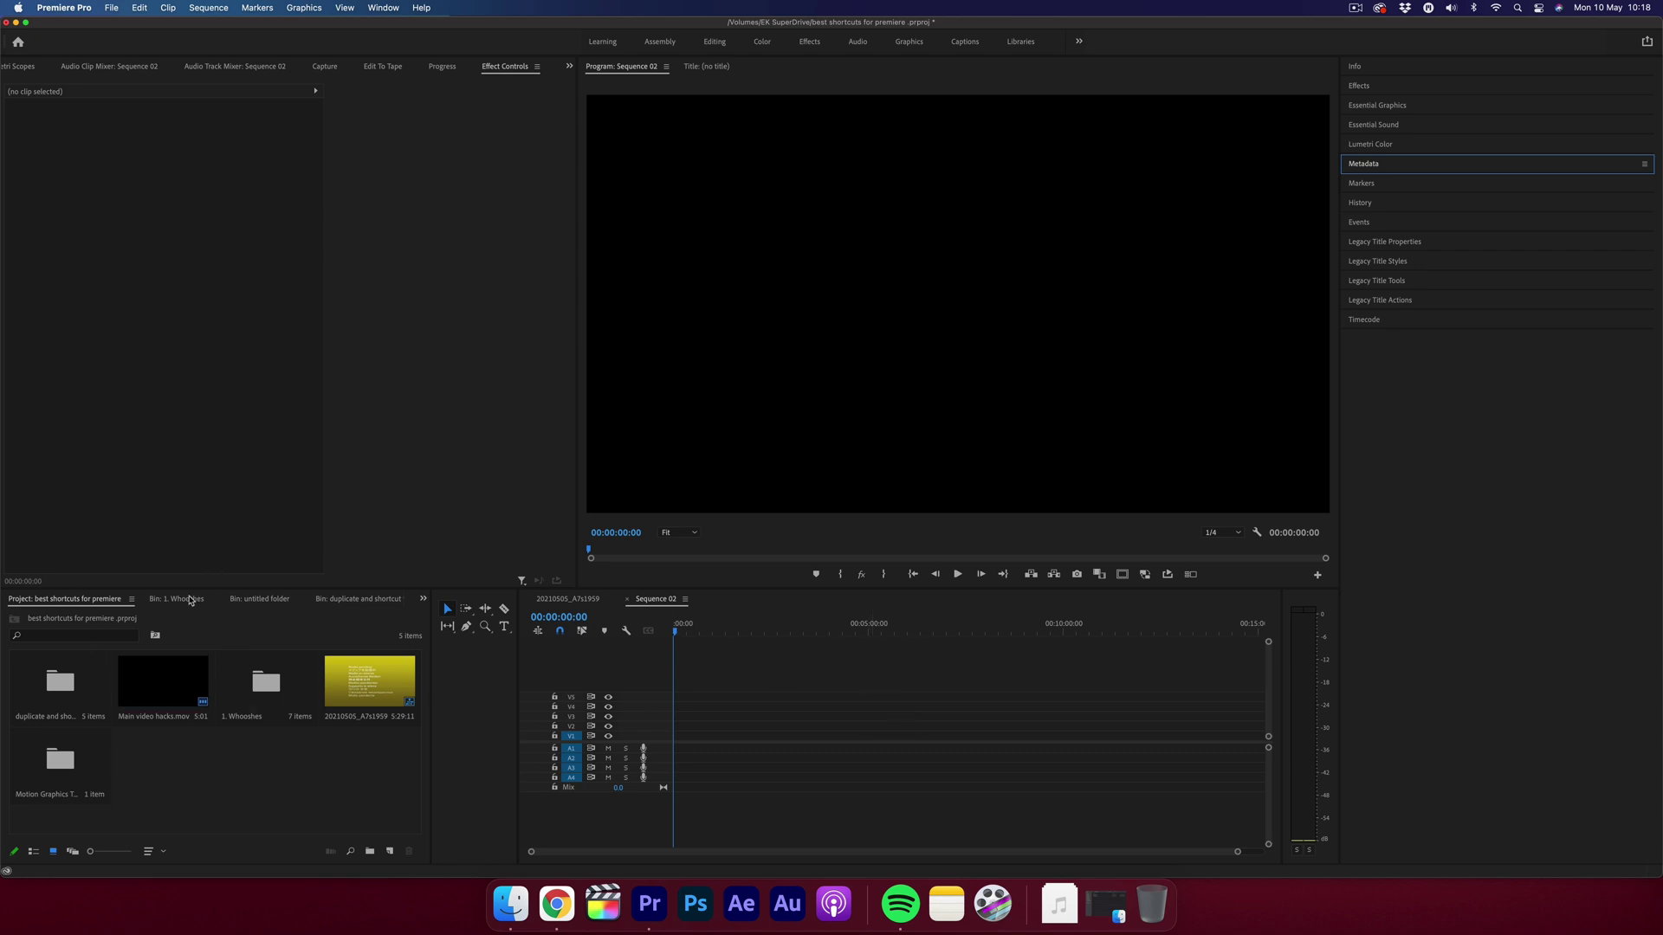
Step: Preview clip 20210505_A7s1954 in the source viewer, then insert it at Sequence 02's start
{"action": "left_click", "coordinate": [334, 599]}
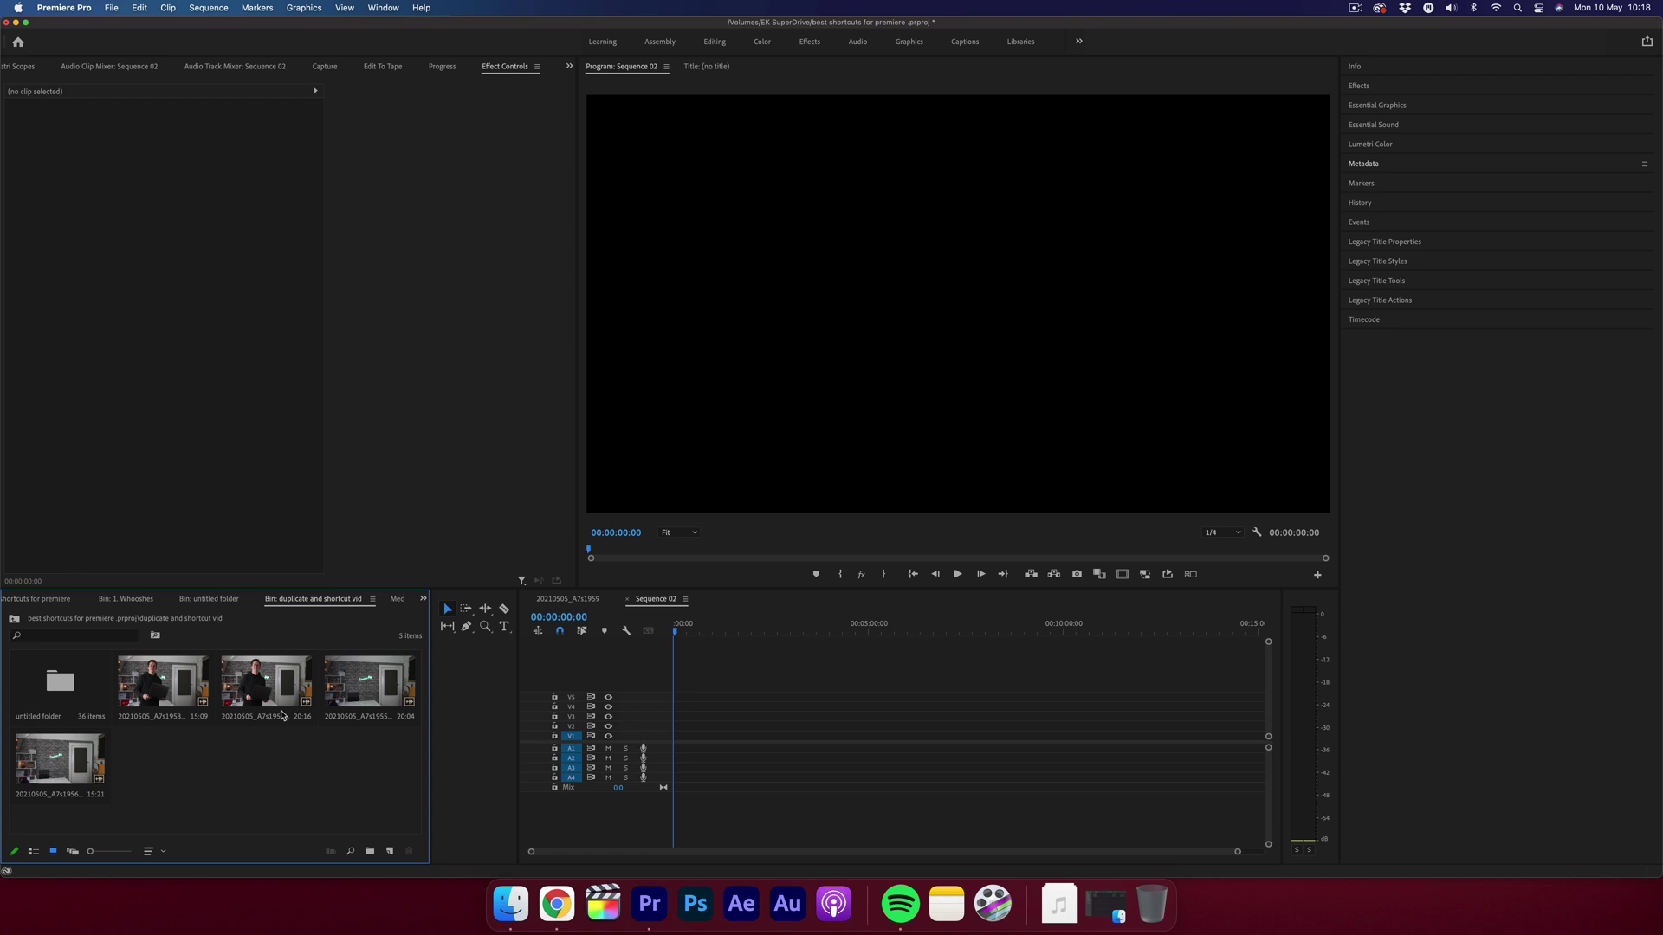
{"action": "double_click", "coordinate": [264, 687]}
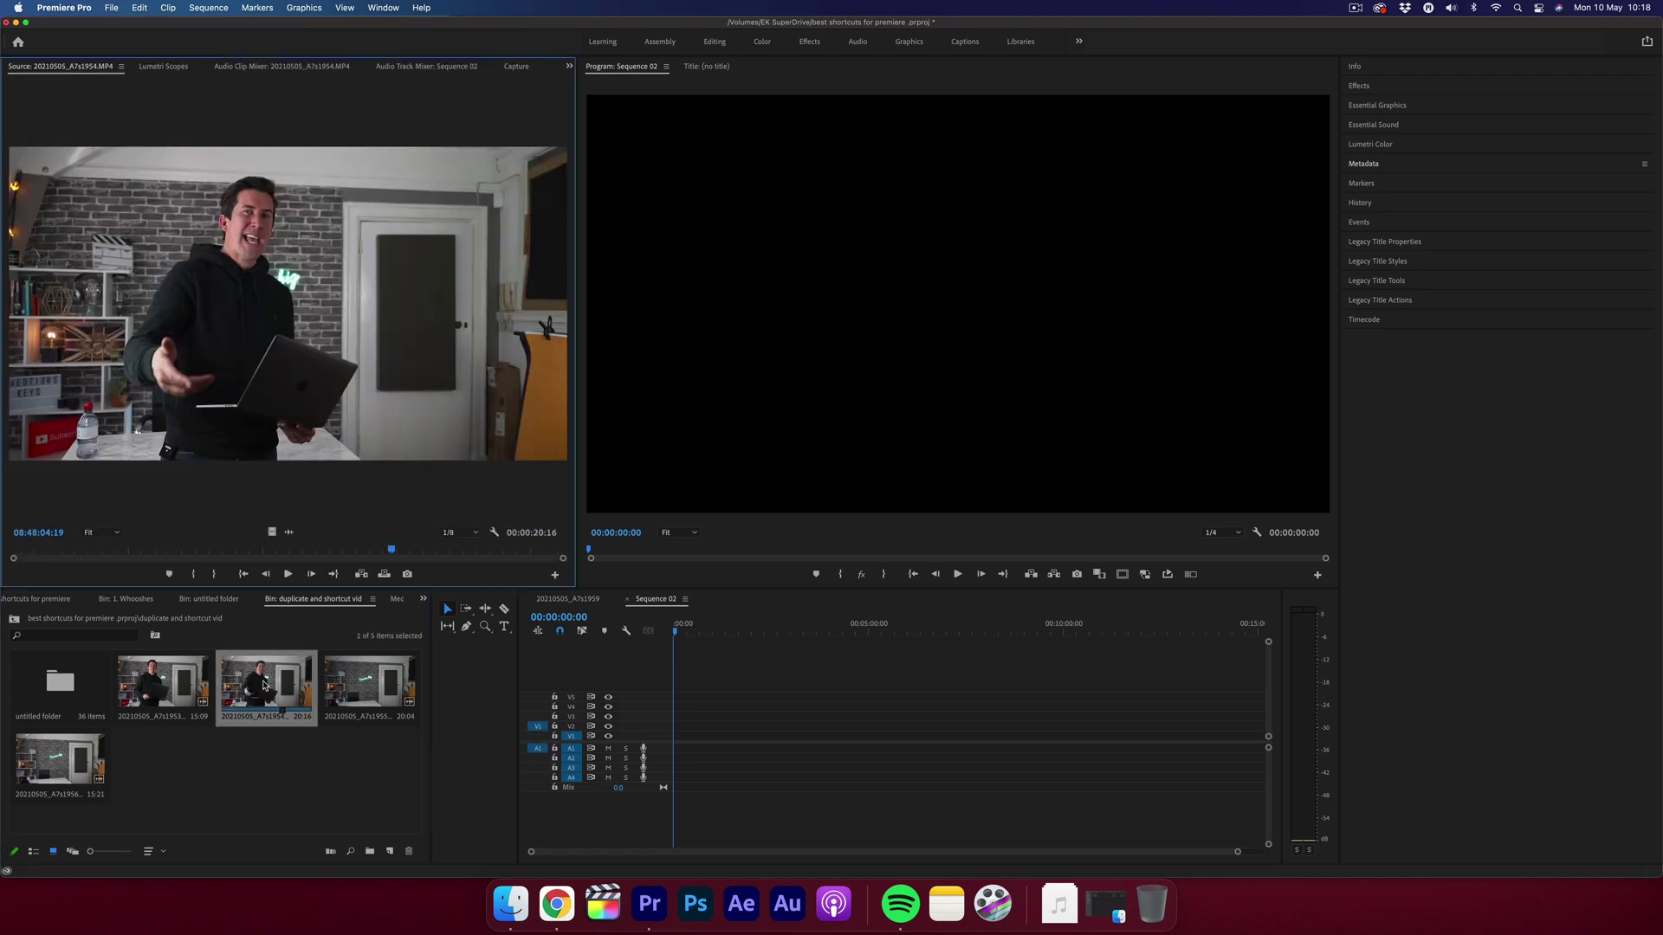
{"action": "left_click", "coordinate": [21, 554]}
{"action": "key", "text": "space"}
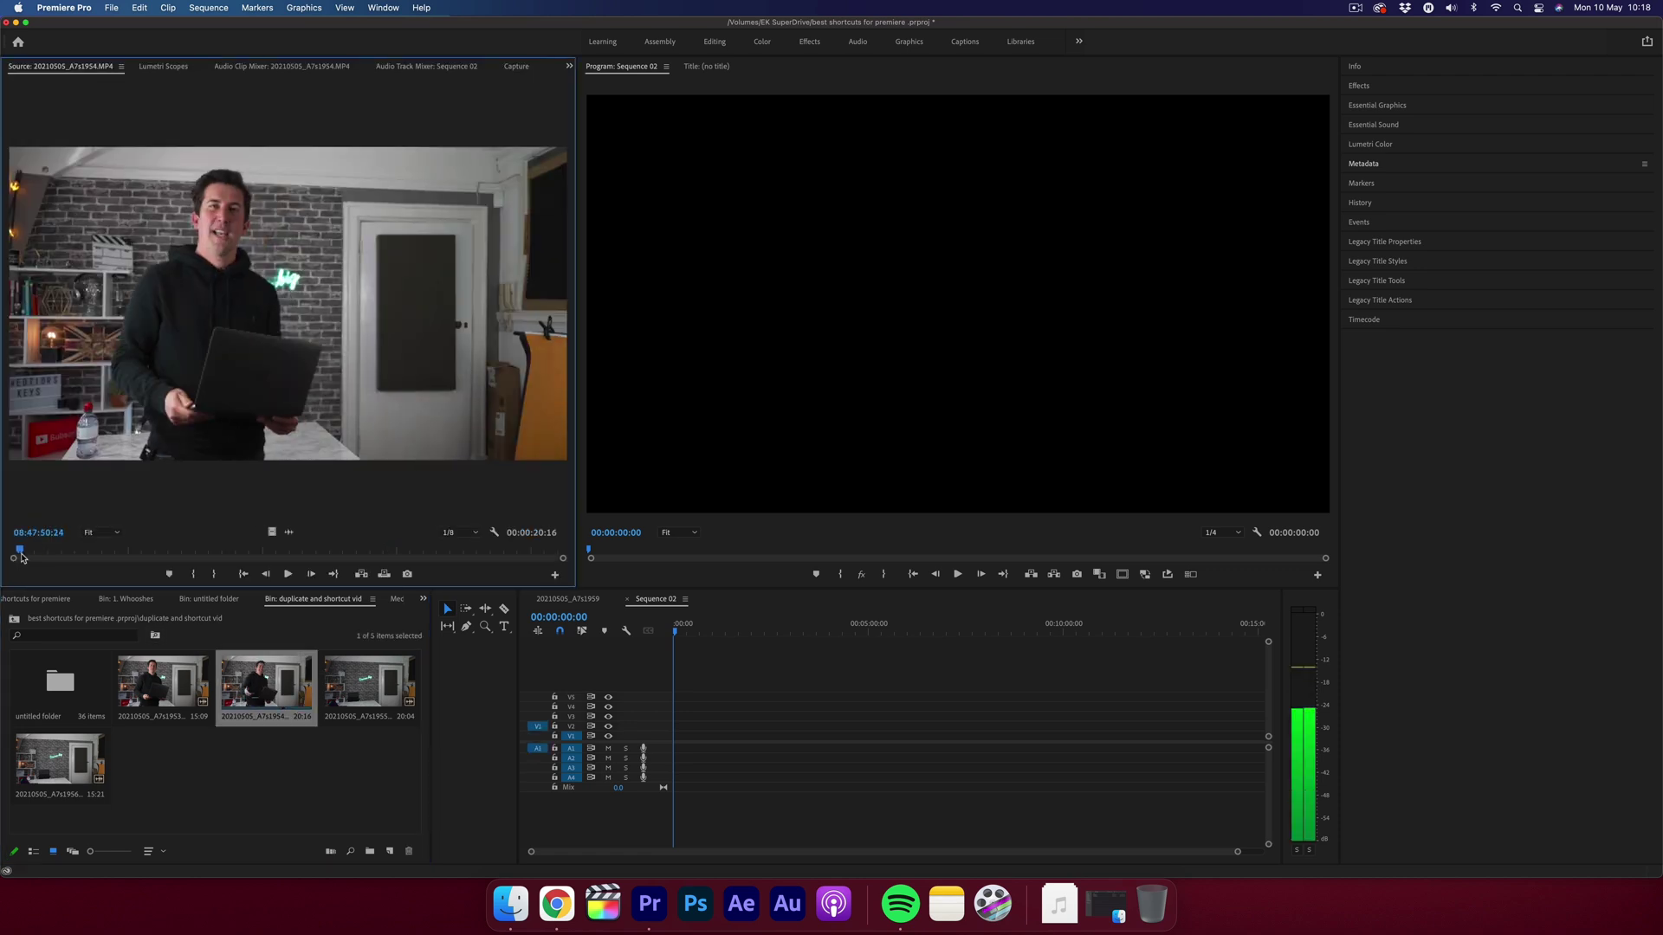
{"action": "key", "text": "space"}
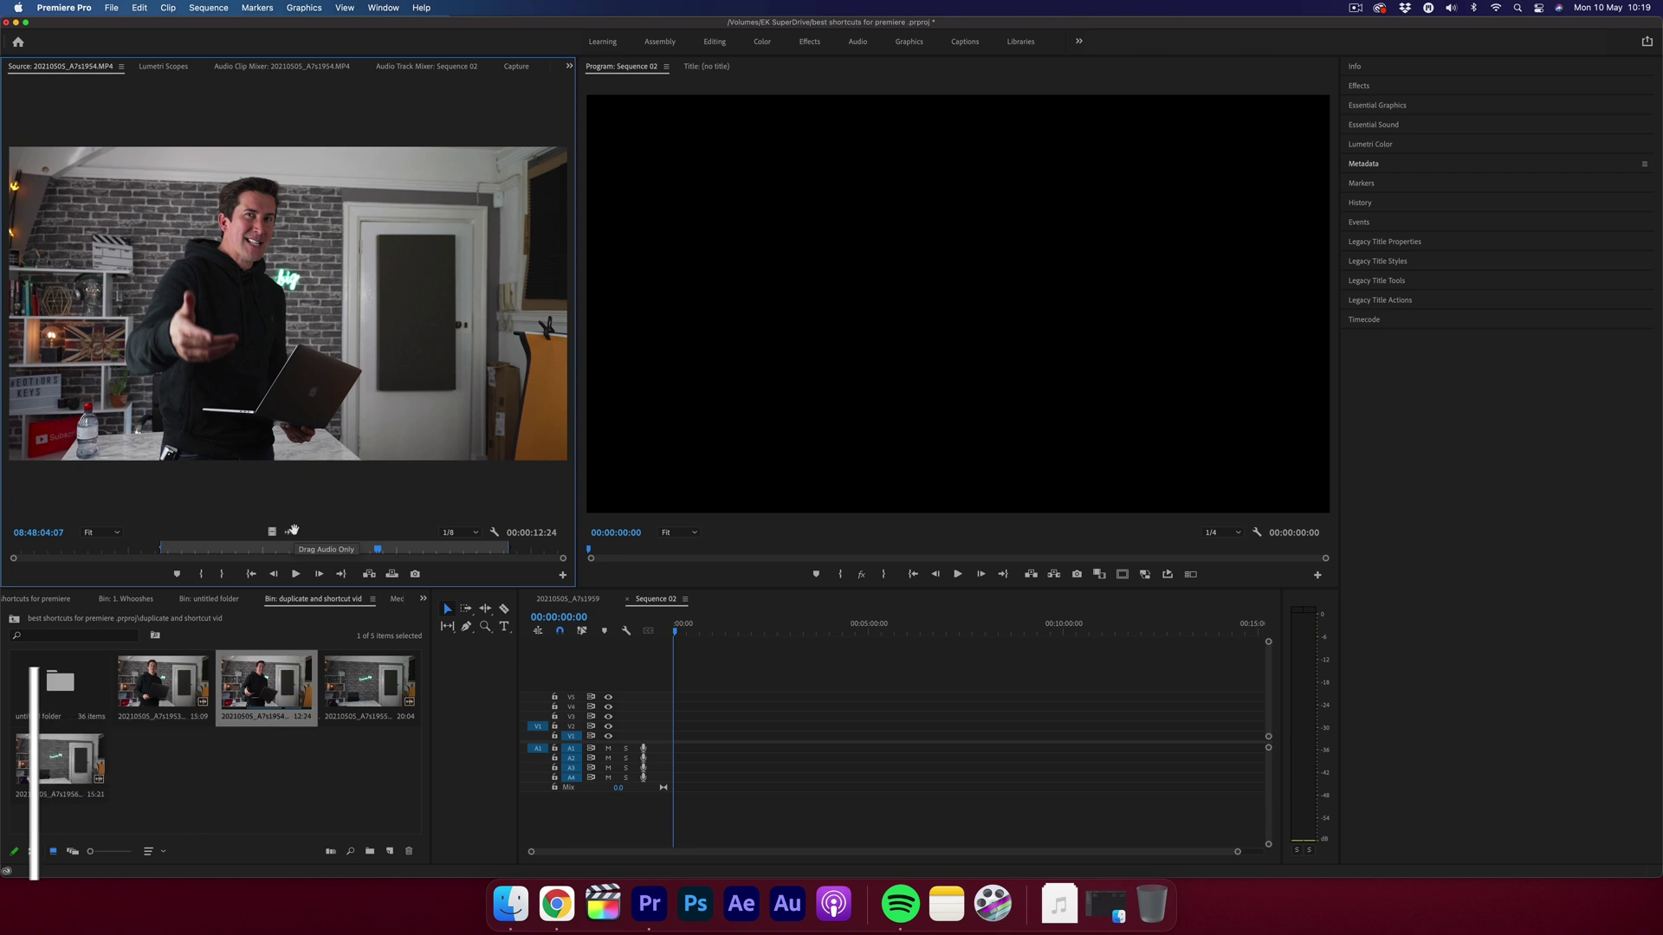
{"action": "key", "text": "comma"}
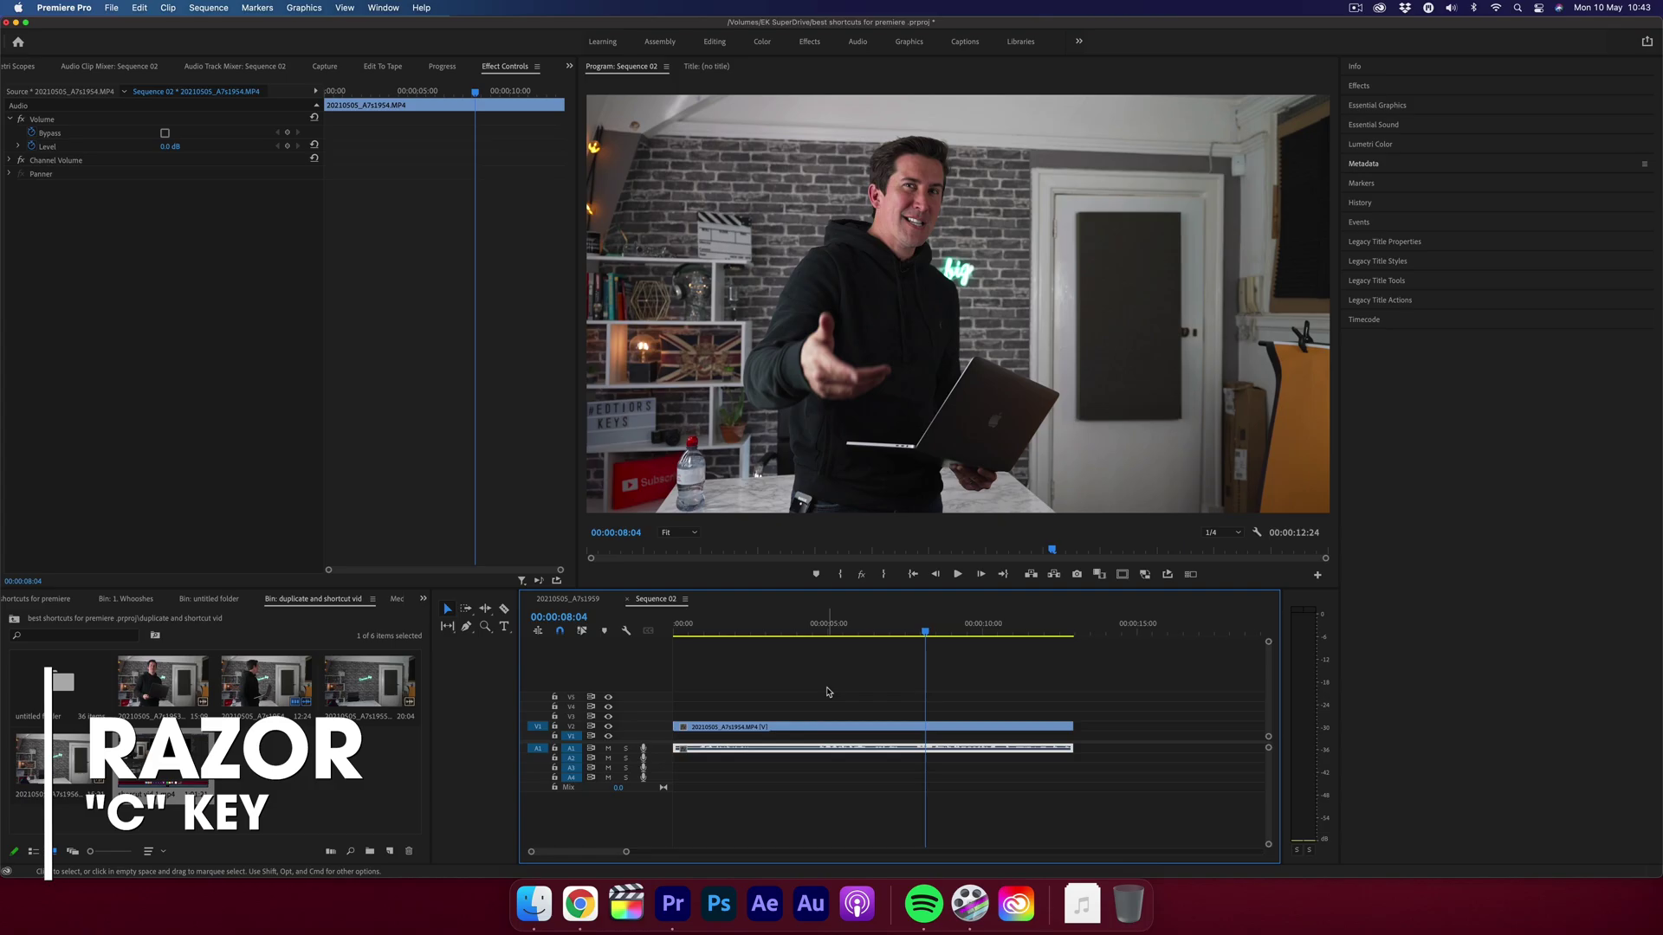
Step: Shift-click with the Razor tool (C) to cut every track of Sequence 02 at once
{"action": "key", "text": "c"}
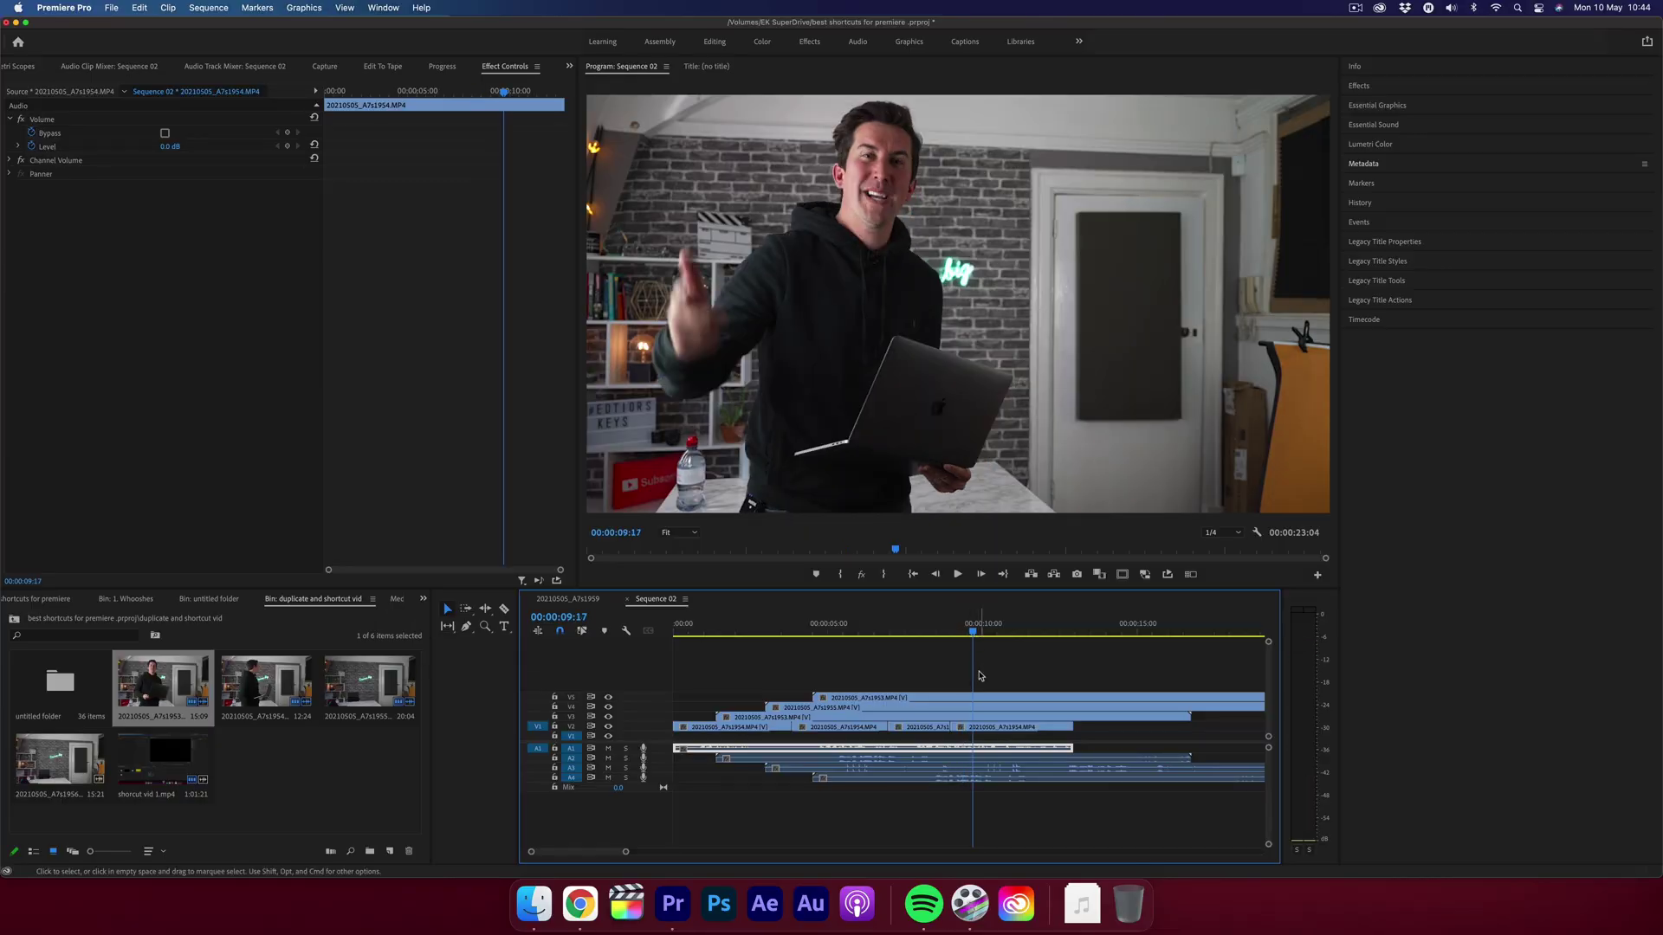
{"action": "key", "text": "shift"}
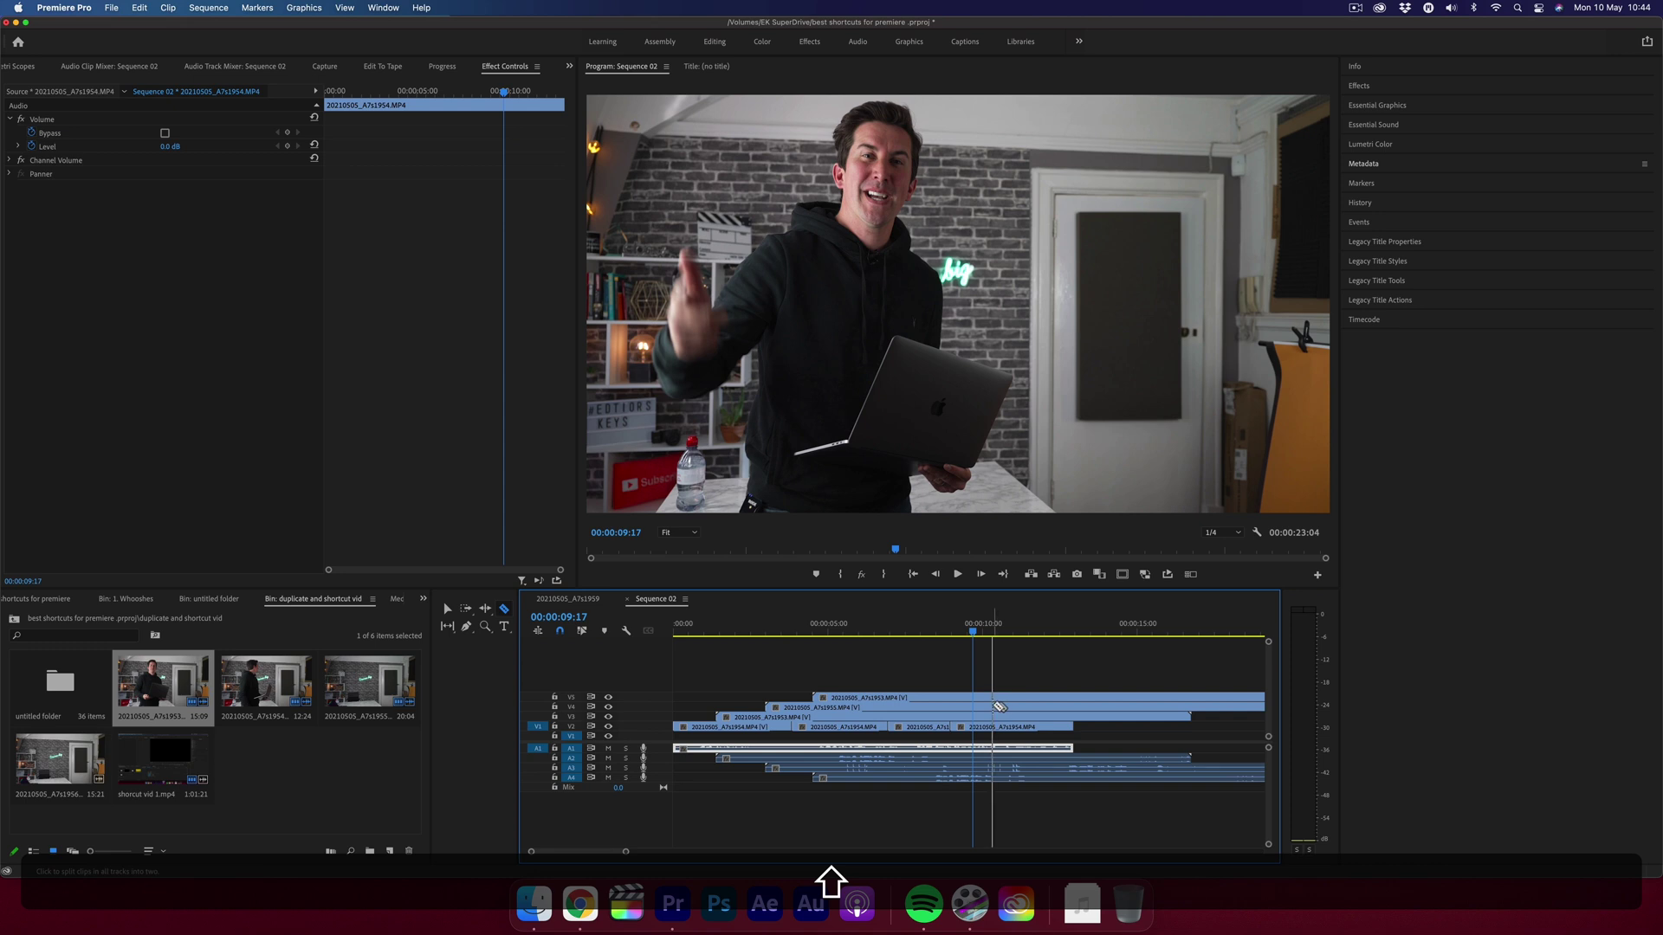
{"action": "left_click", "coordinate": [993, 707], "text": "shift"}
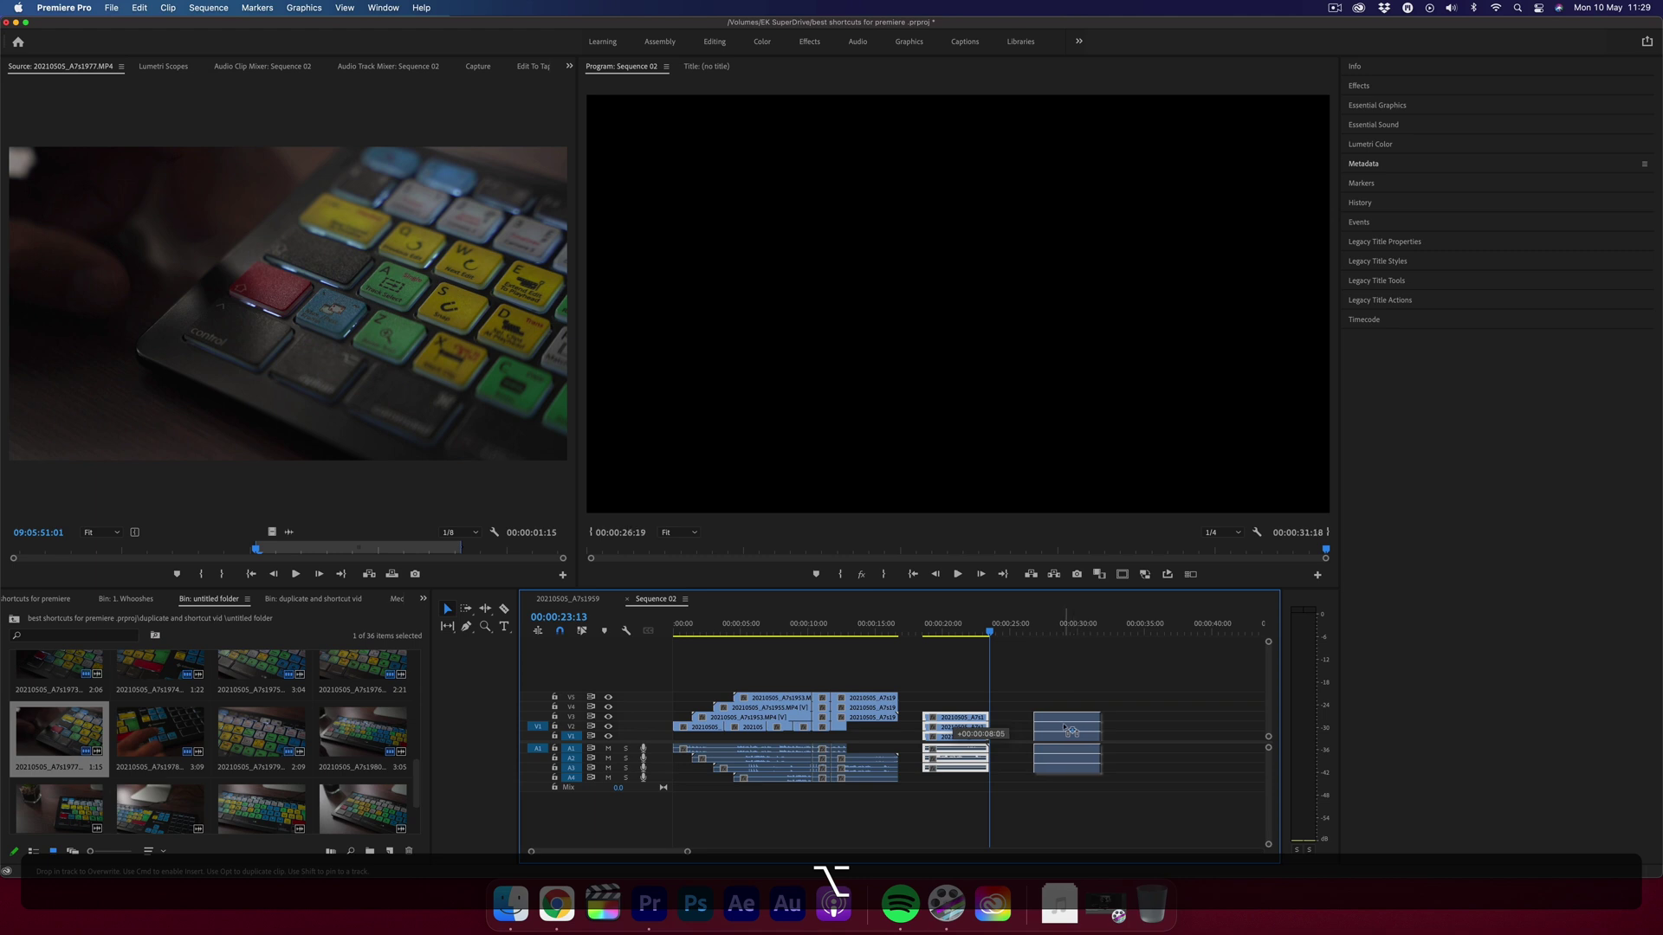
Step: Deselect the duplicated clip group by clicking empty timeline space
{"action": "left_click", "coordinate": [1126, 689]}
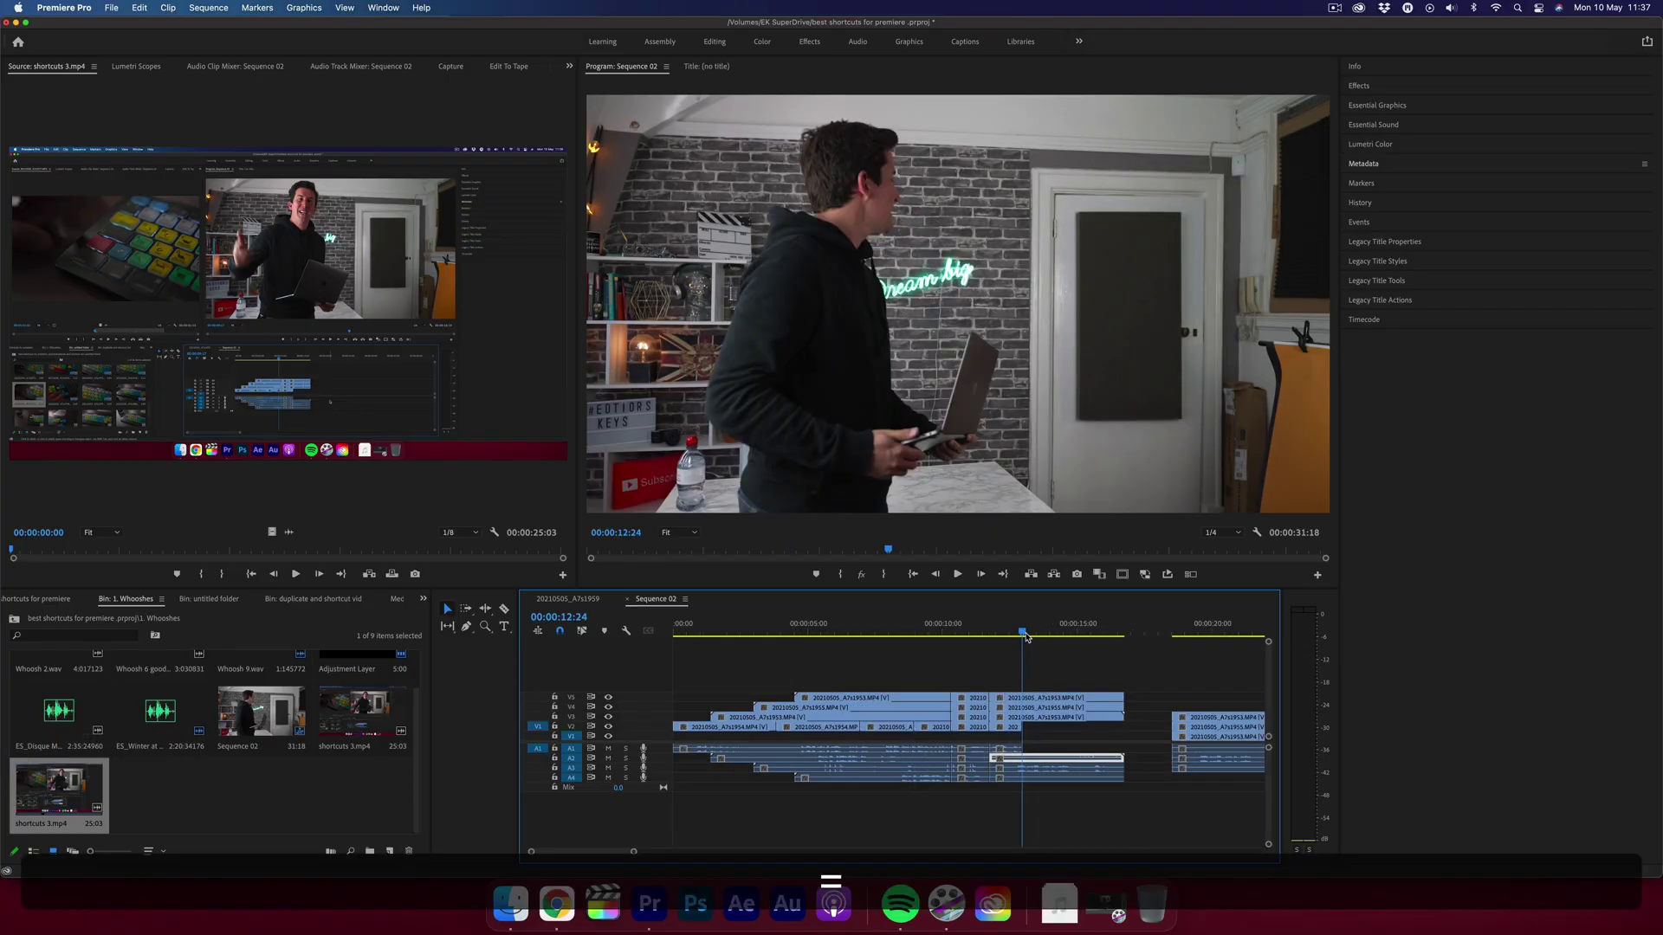
{"action": "key", "text": "equal"}
{"action": "key", "text": "equal"}
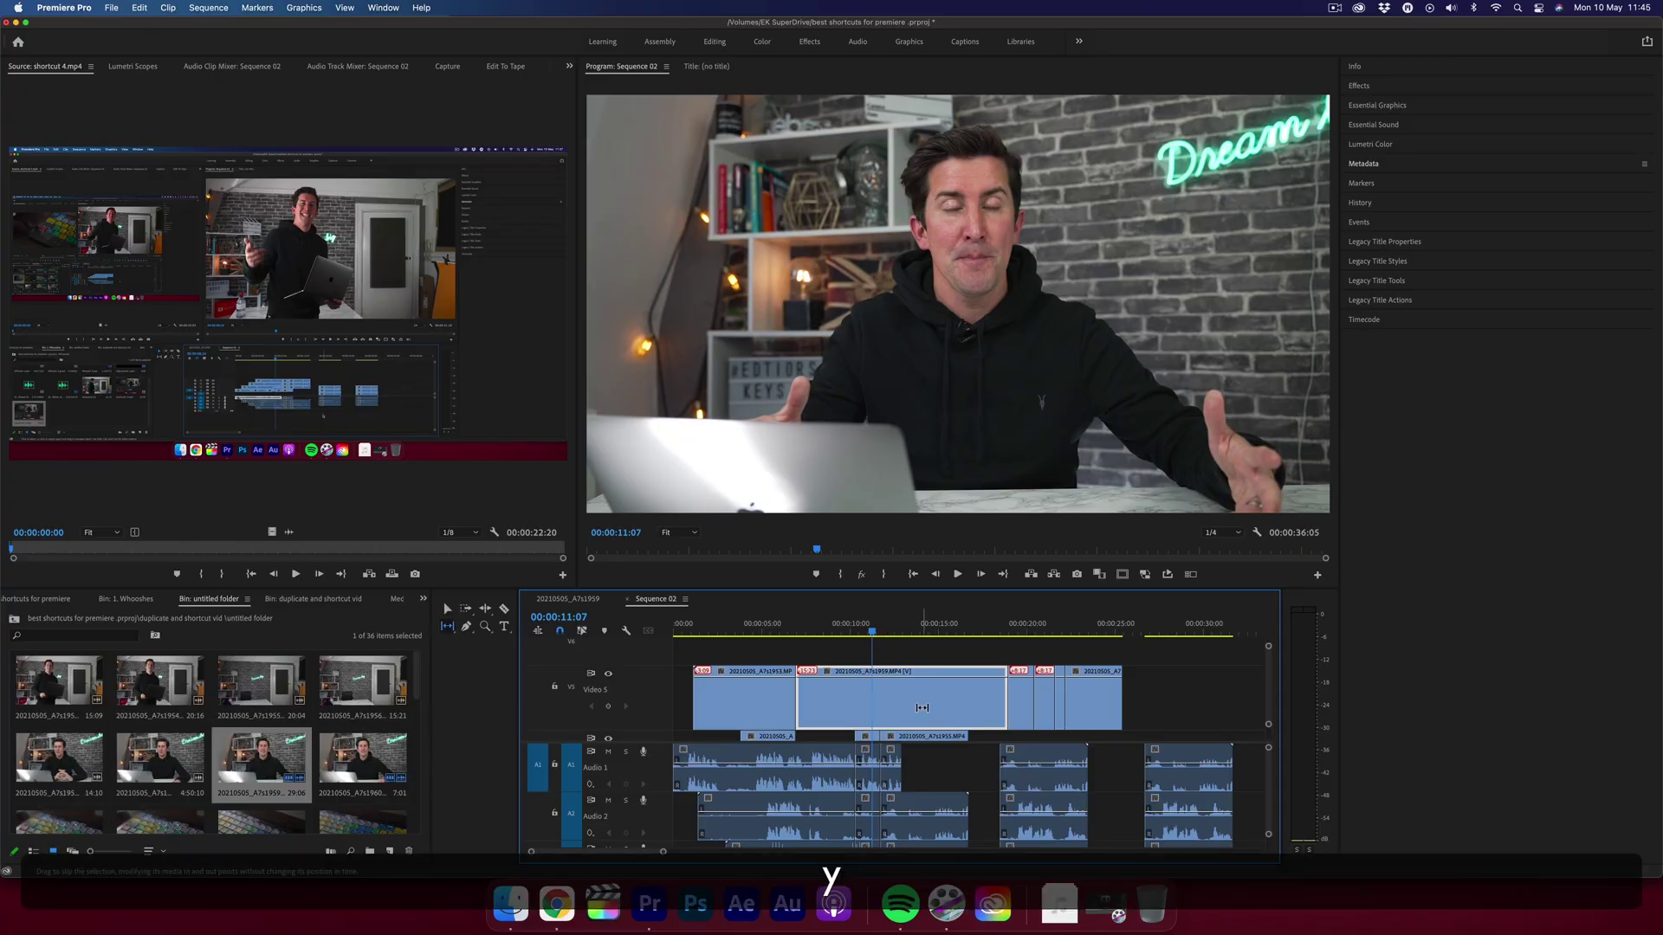
Step: Slip the Video 5 middle clip's footage leftward while keeping its timeline position
{"action": "left_click_drag", "start_coordinate": [921, 704], "coordinate": [879, 704]}
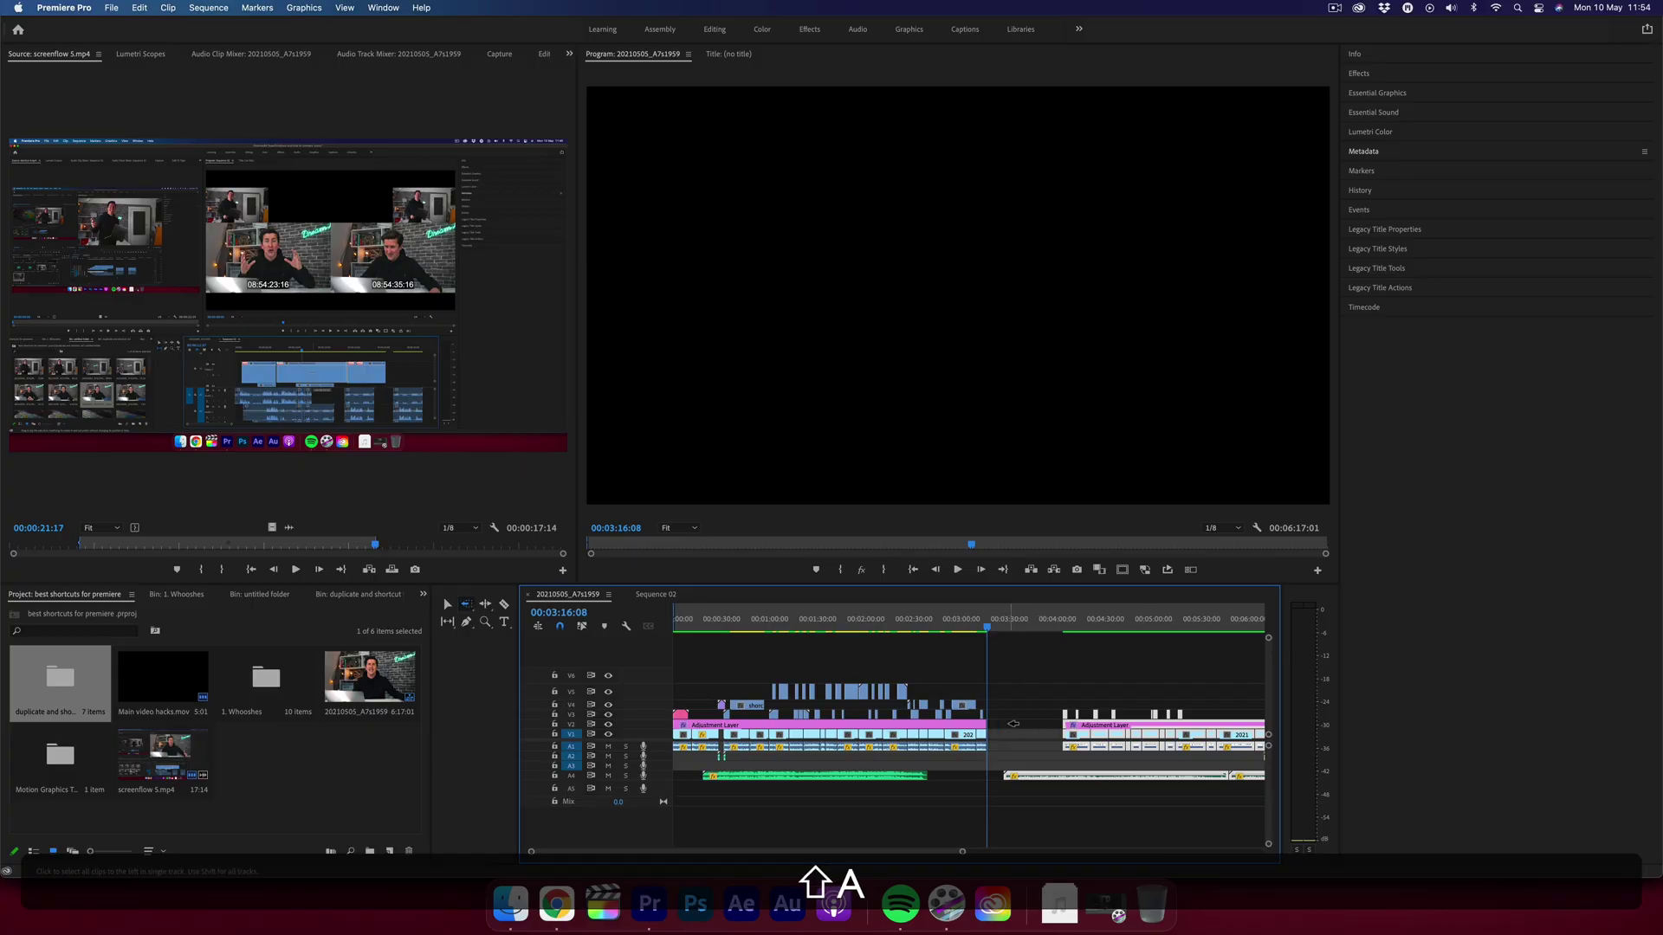
Step: Track-select the earlier clips, drag them right to close the gap, and open Audio Gain (G)
{"action": "left_click", "coordinate": [1014, 725], "text": "shift"}
{"action": "key", "text": "v"}
{"action": "mouse_move", "coordinate": [965, 726]}
{"action": "left_mouse_down"}
{"action": "mouse_move", "coordinate": [1017, 730]}
{"action": "mouse_move", "coordinate": [989, 729]}
{"action": "left_mouse_up"}
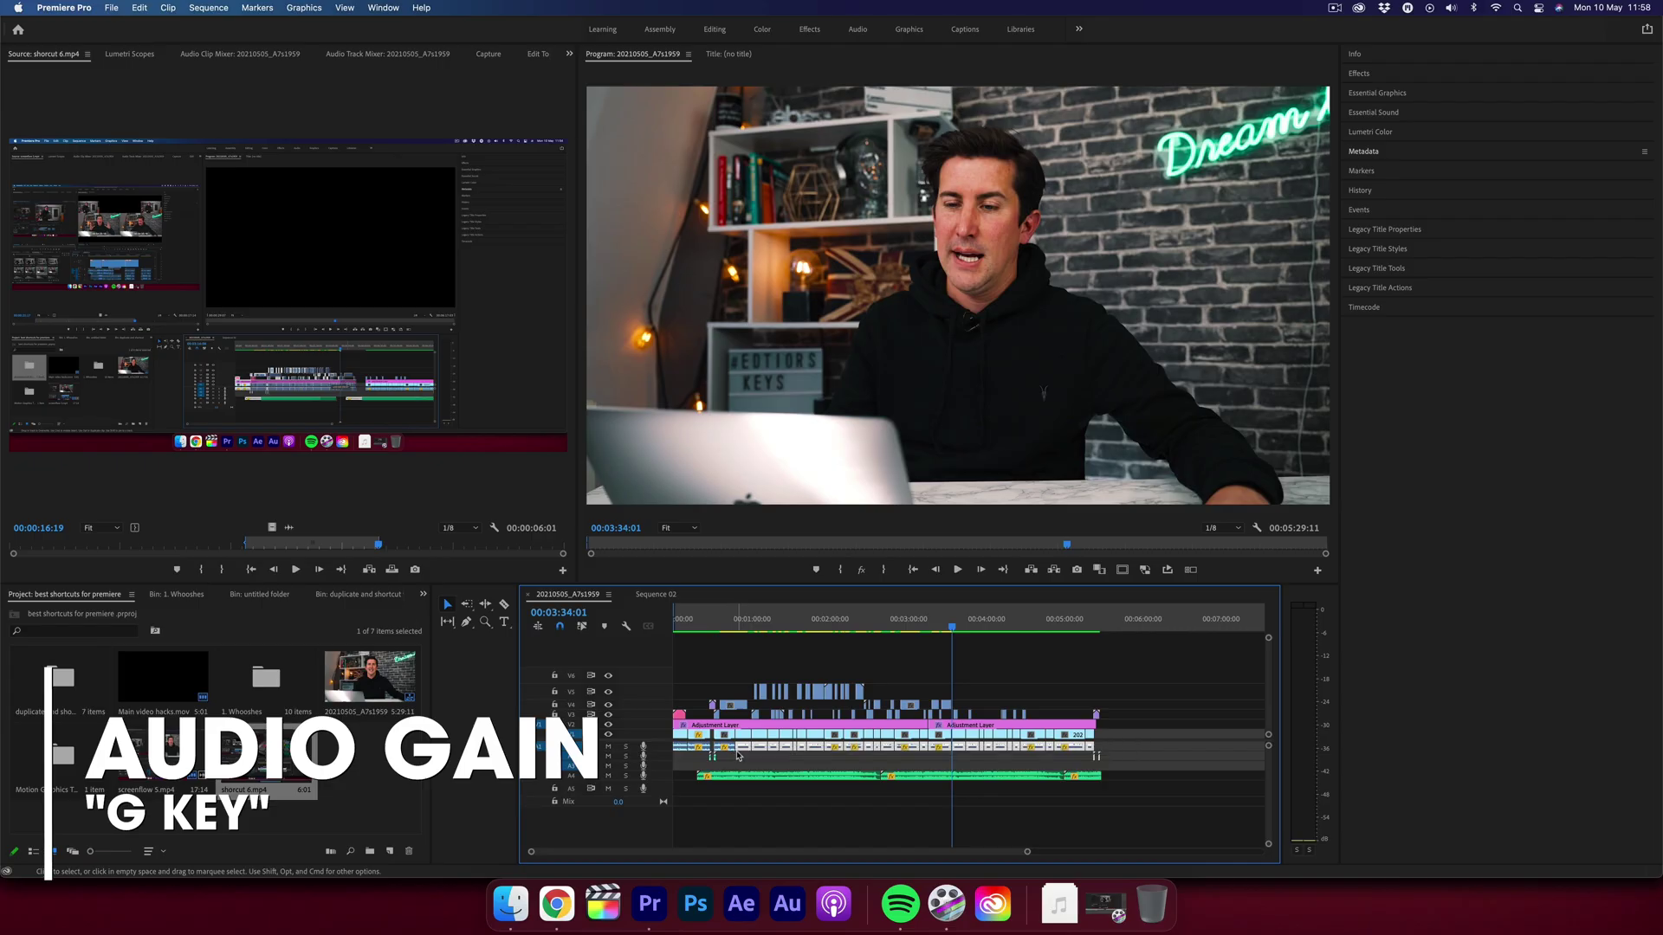
{"action": "key", "text": "g"}
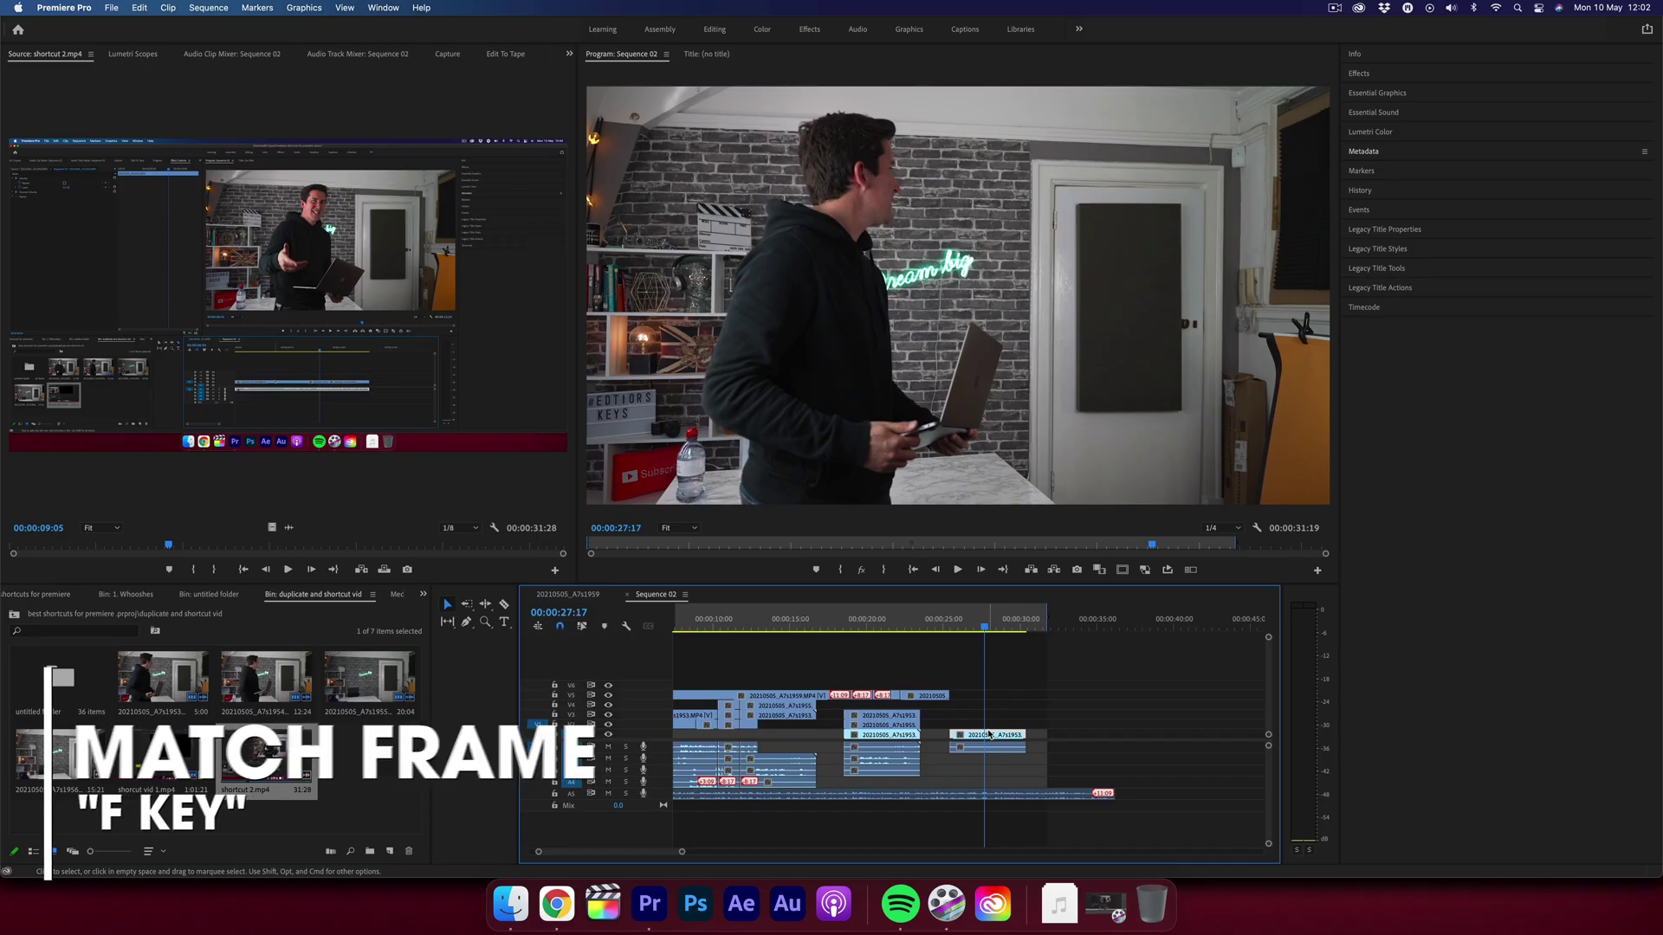
Step: Match-frame the clip near 27 seconds and delete its audio from the timeline
{"action": "key", "text": "f"}
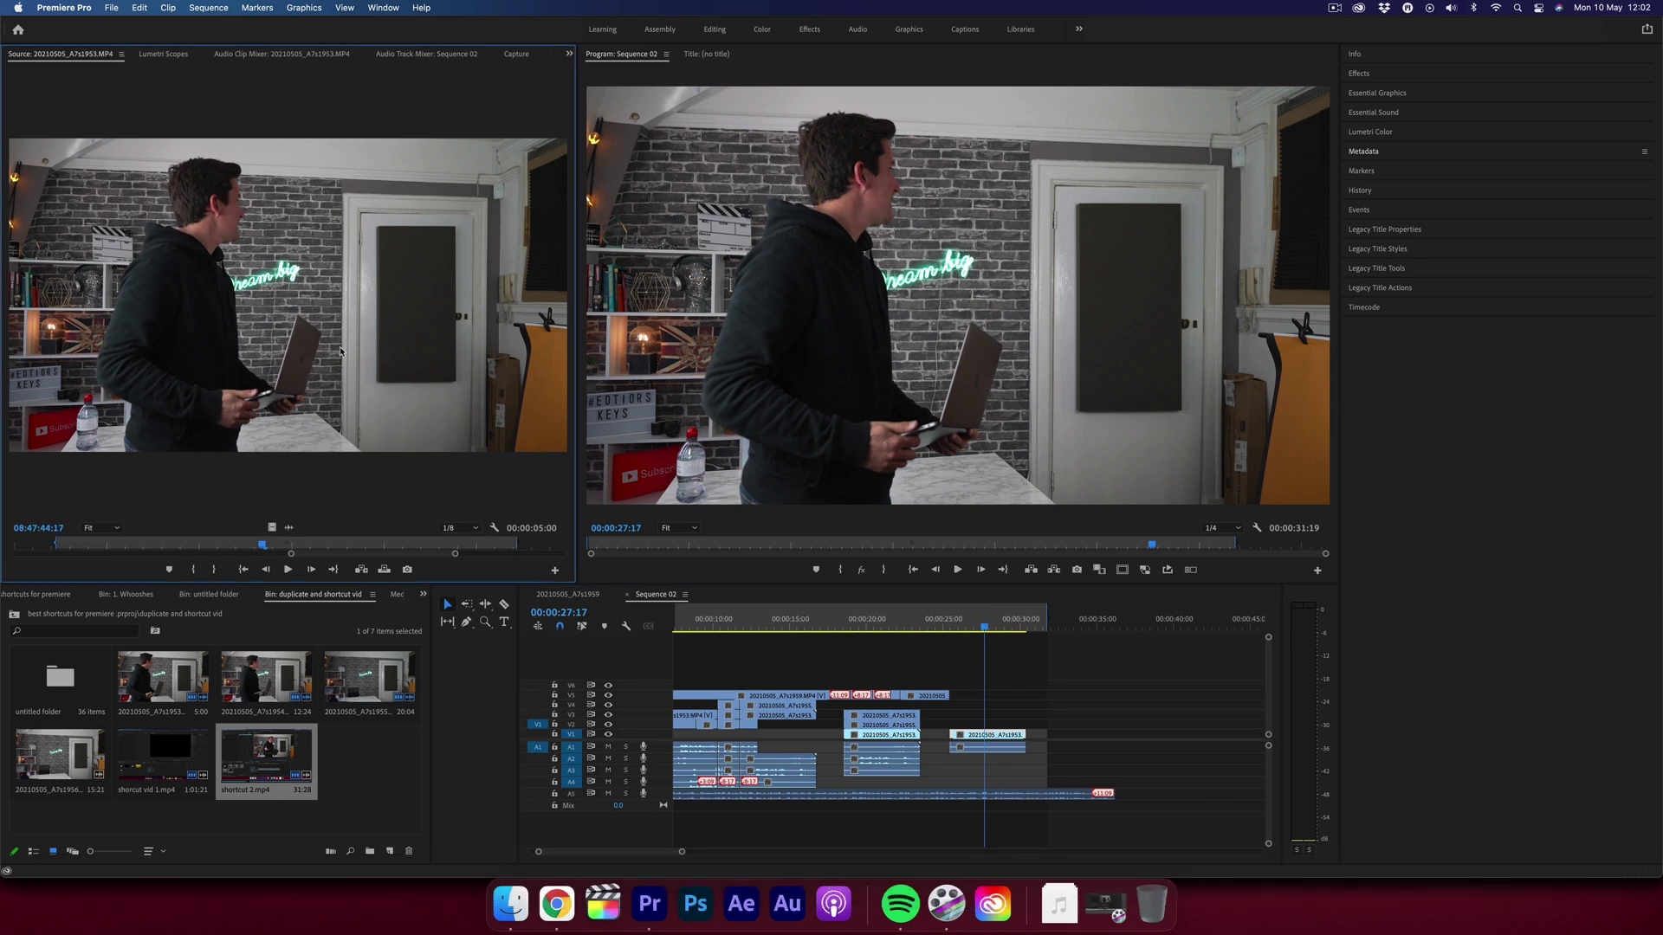
{"action": "left_click", "coordinate": [1018, 788]}
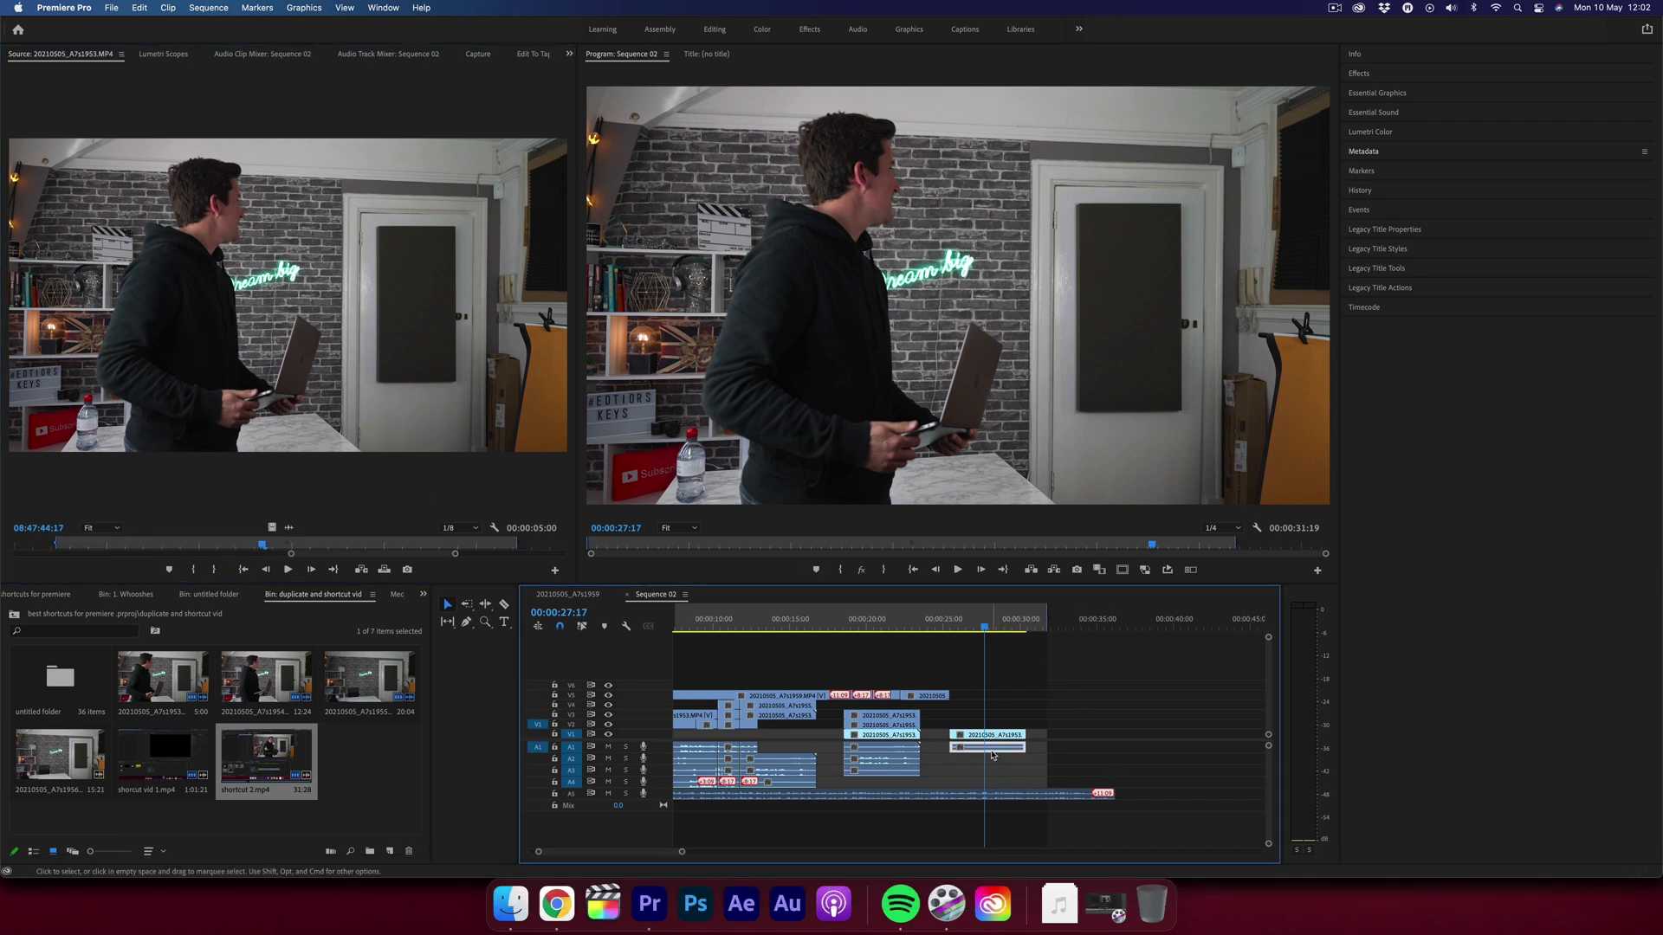
{"action": "key", "text": "BackSpace"}
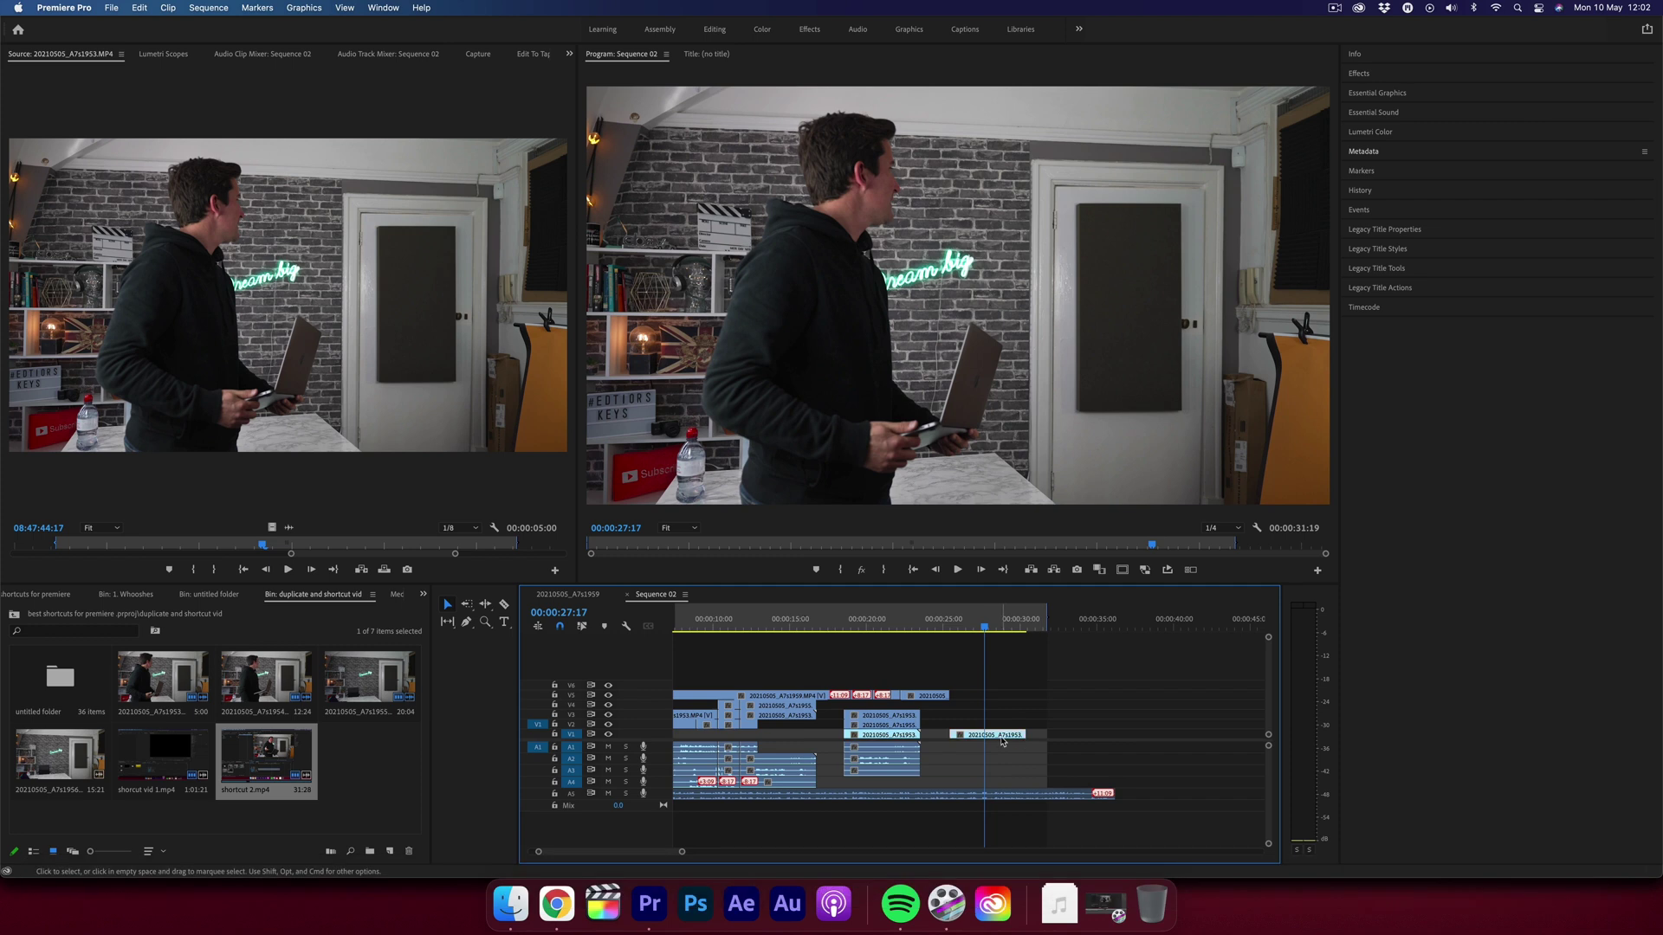
Step: Re-lay the source clip onto V1 and A1, then match-frame clip 20210505_A7s1955
{"action": "key", "text": "f"}
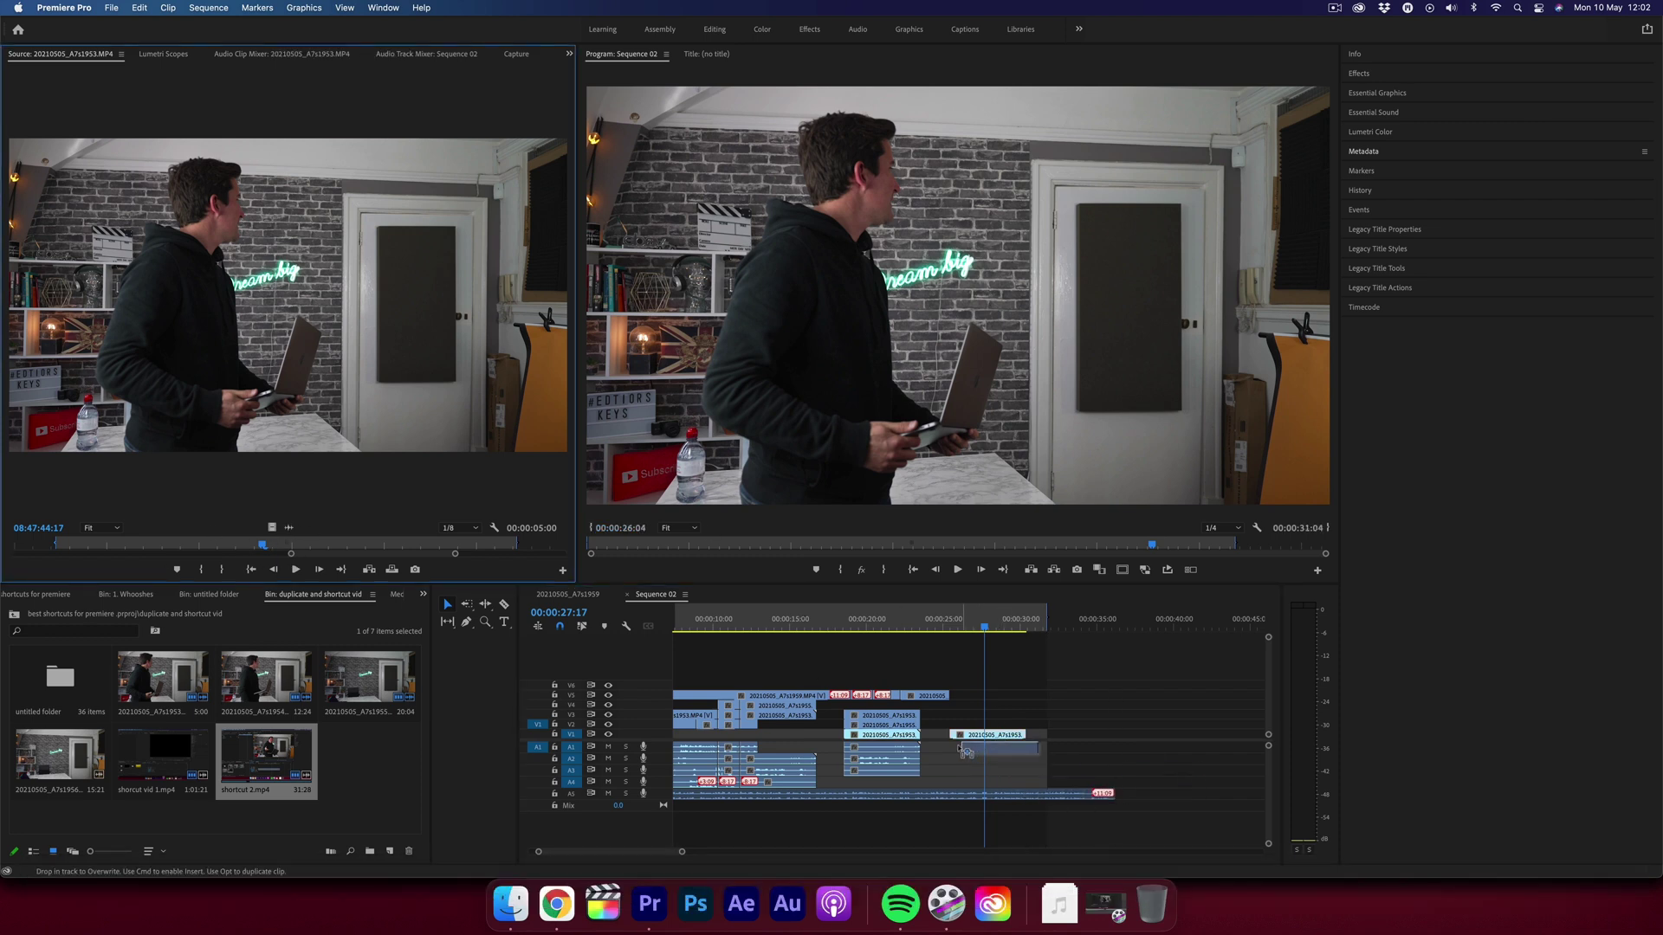
{"action": "left_click_drag", "start_coordinate": [959, 750], "coordinate": [959, 743]}
{"action": "left_click_drag", "start_coordinate": [983, 632], "coordinate": [987, 635]}
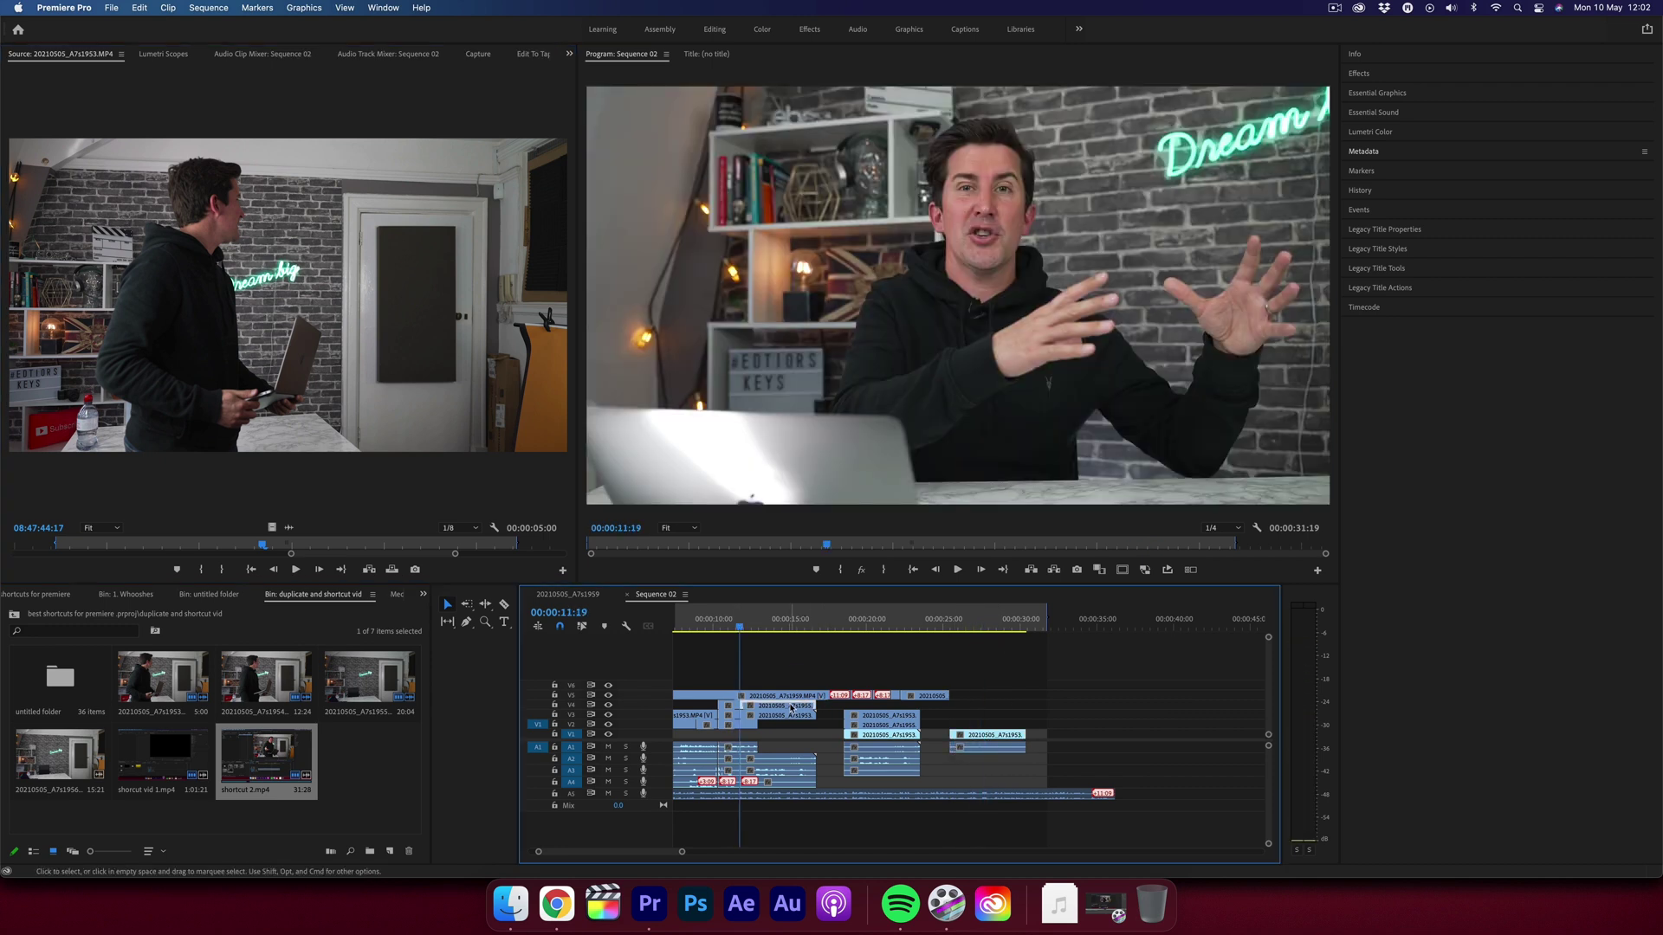
{"action": "key", "text": "f"}
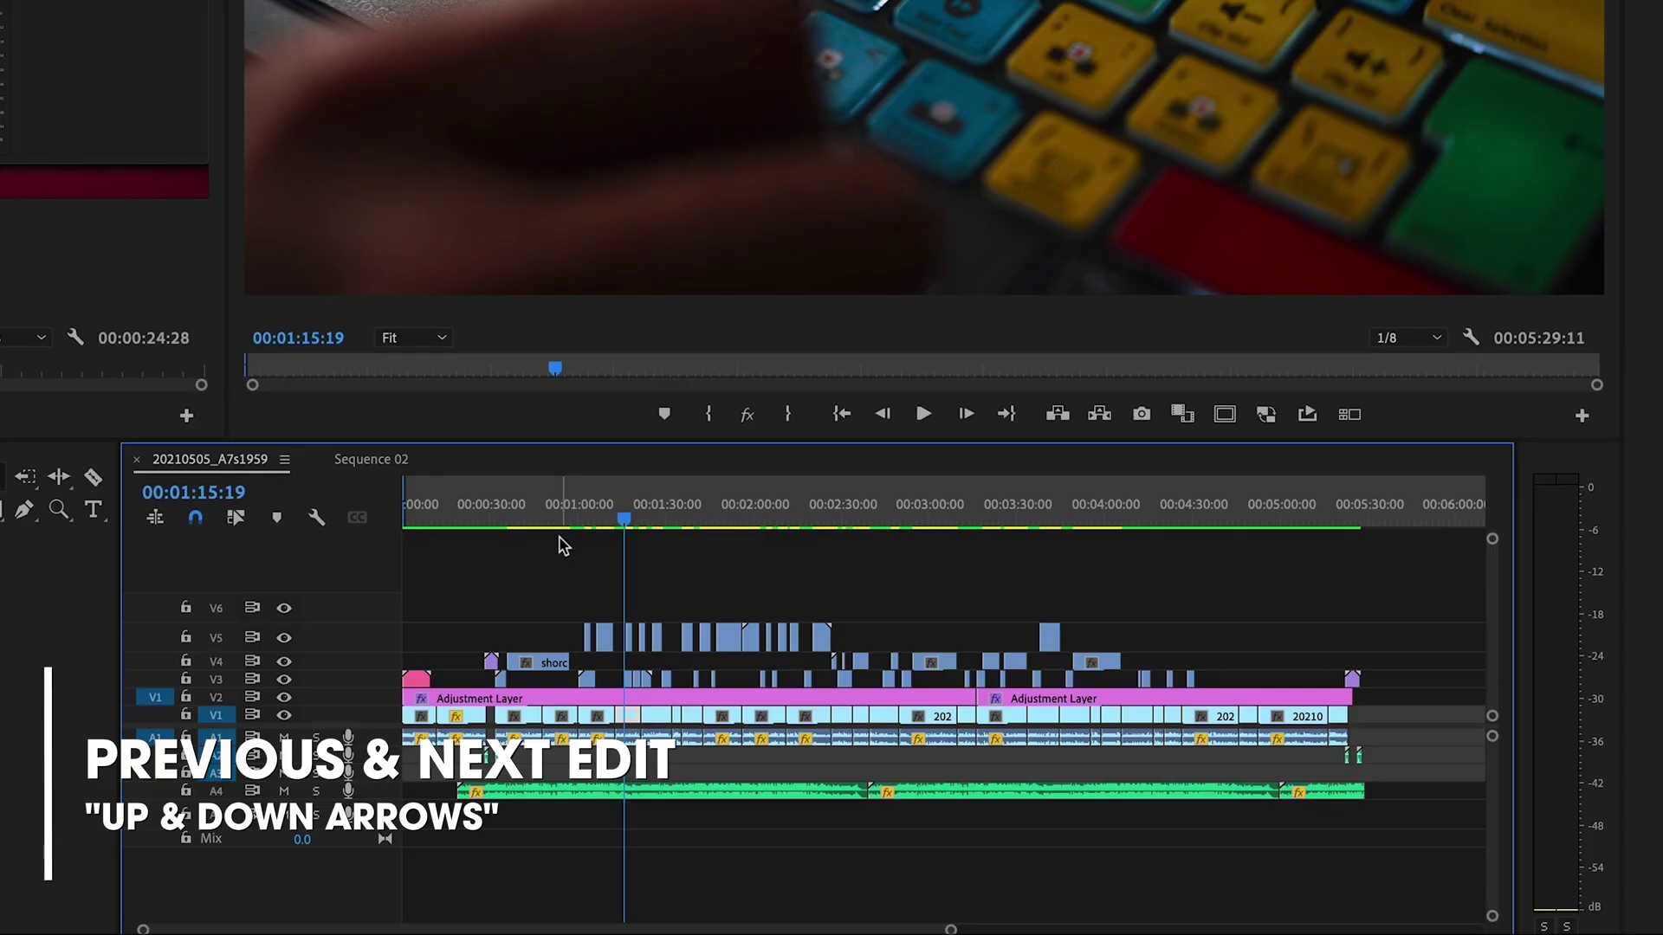
Step: Step the playhead forward and back through the sequence's edit points
{"action": "key", "text": "Down"}
{"action": "key", "text": "Down"}
{"action": "key", "text": "Down"}
{"action": "key", "text": "Down"}
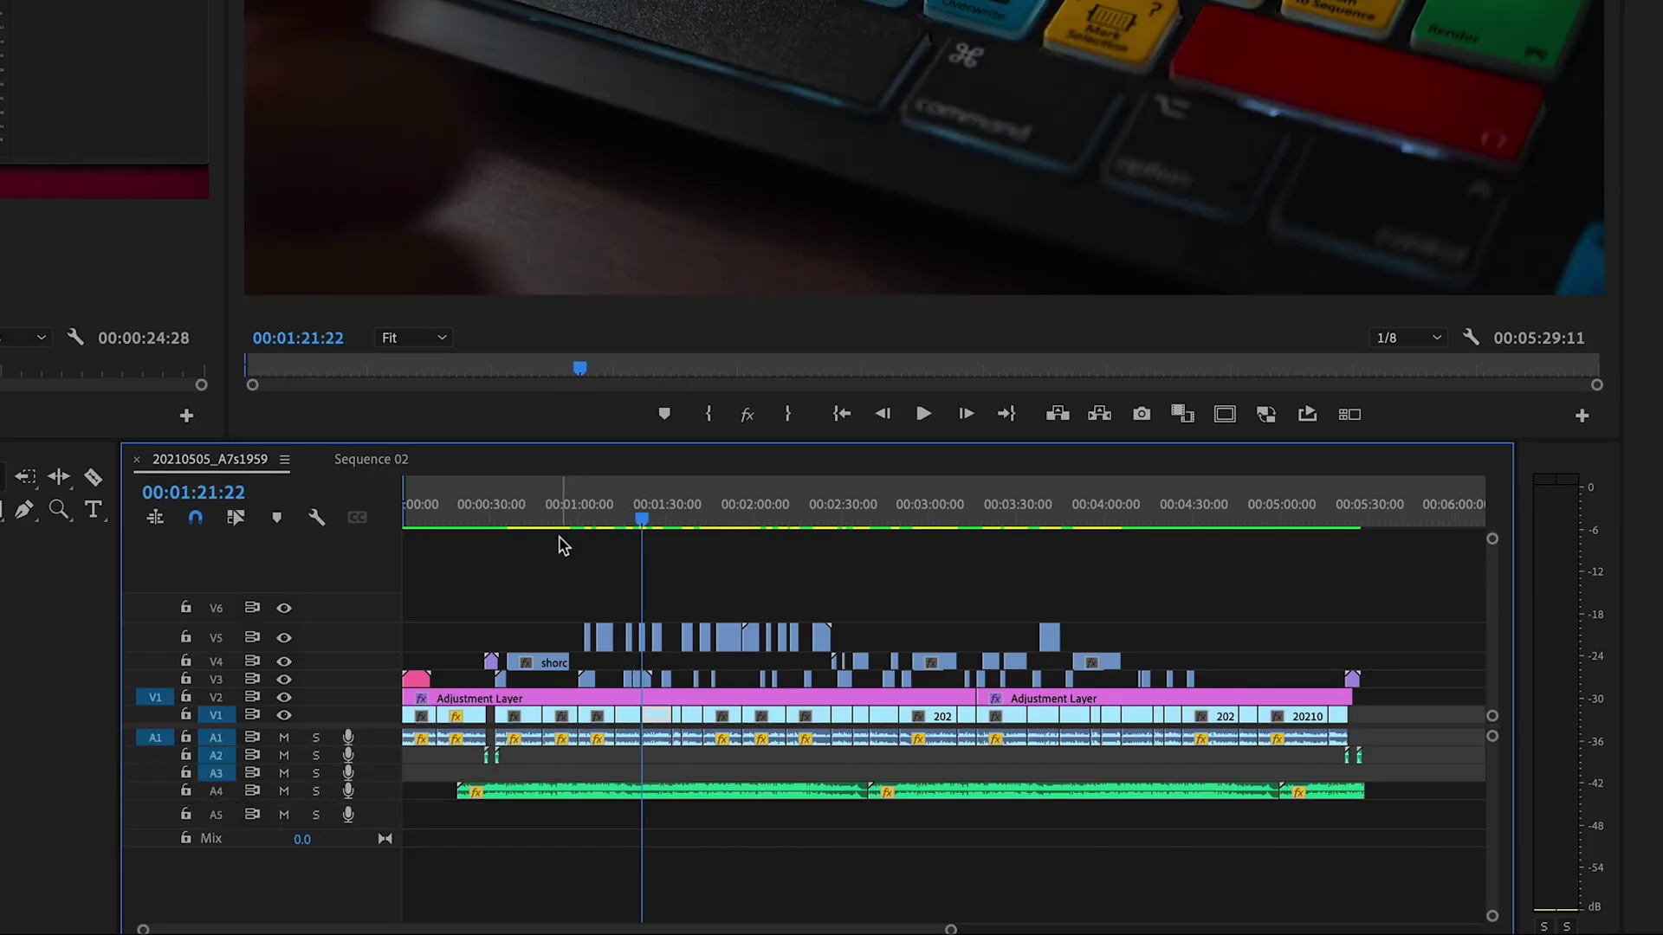
{"action": "key", "text": "Down"}
{"action": "key", "text": "="}
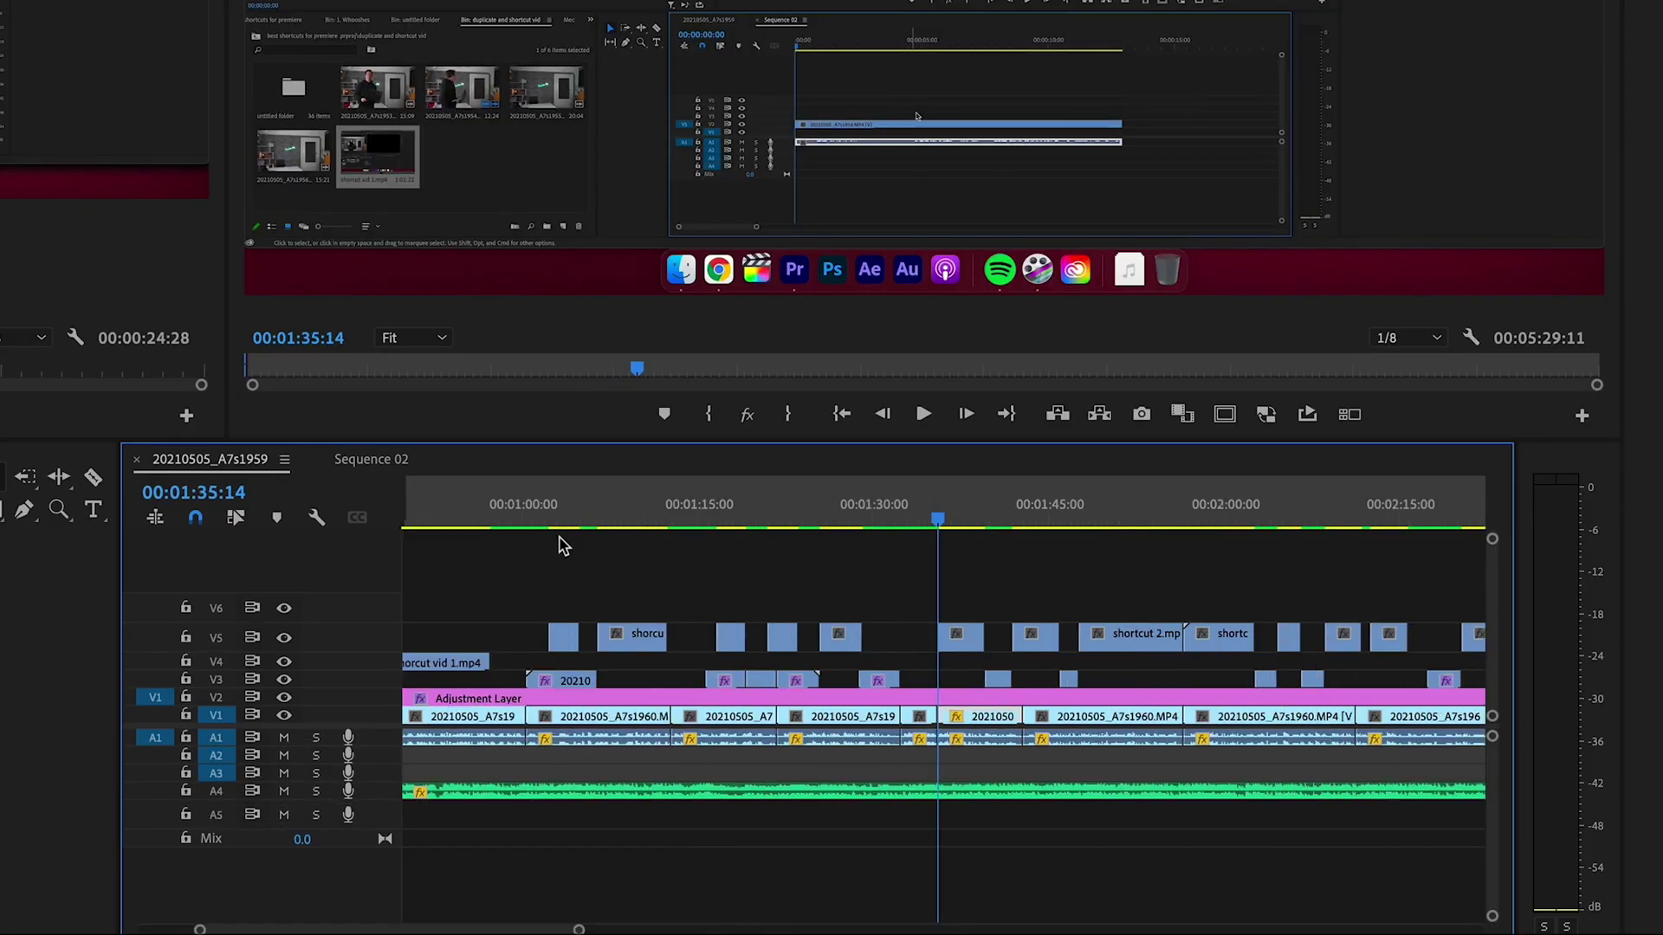
{"action": "key", "text": "Up"}
{"action": "key", "text": "Up"}
{"action": "key", "text": "Up"}
{"action": "key", "text": "Up"}
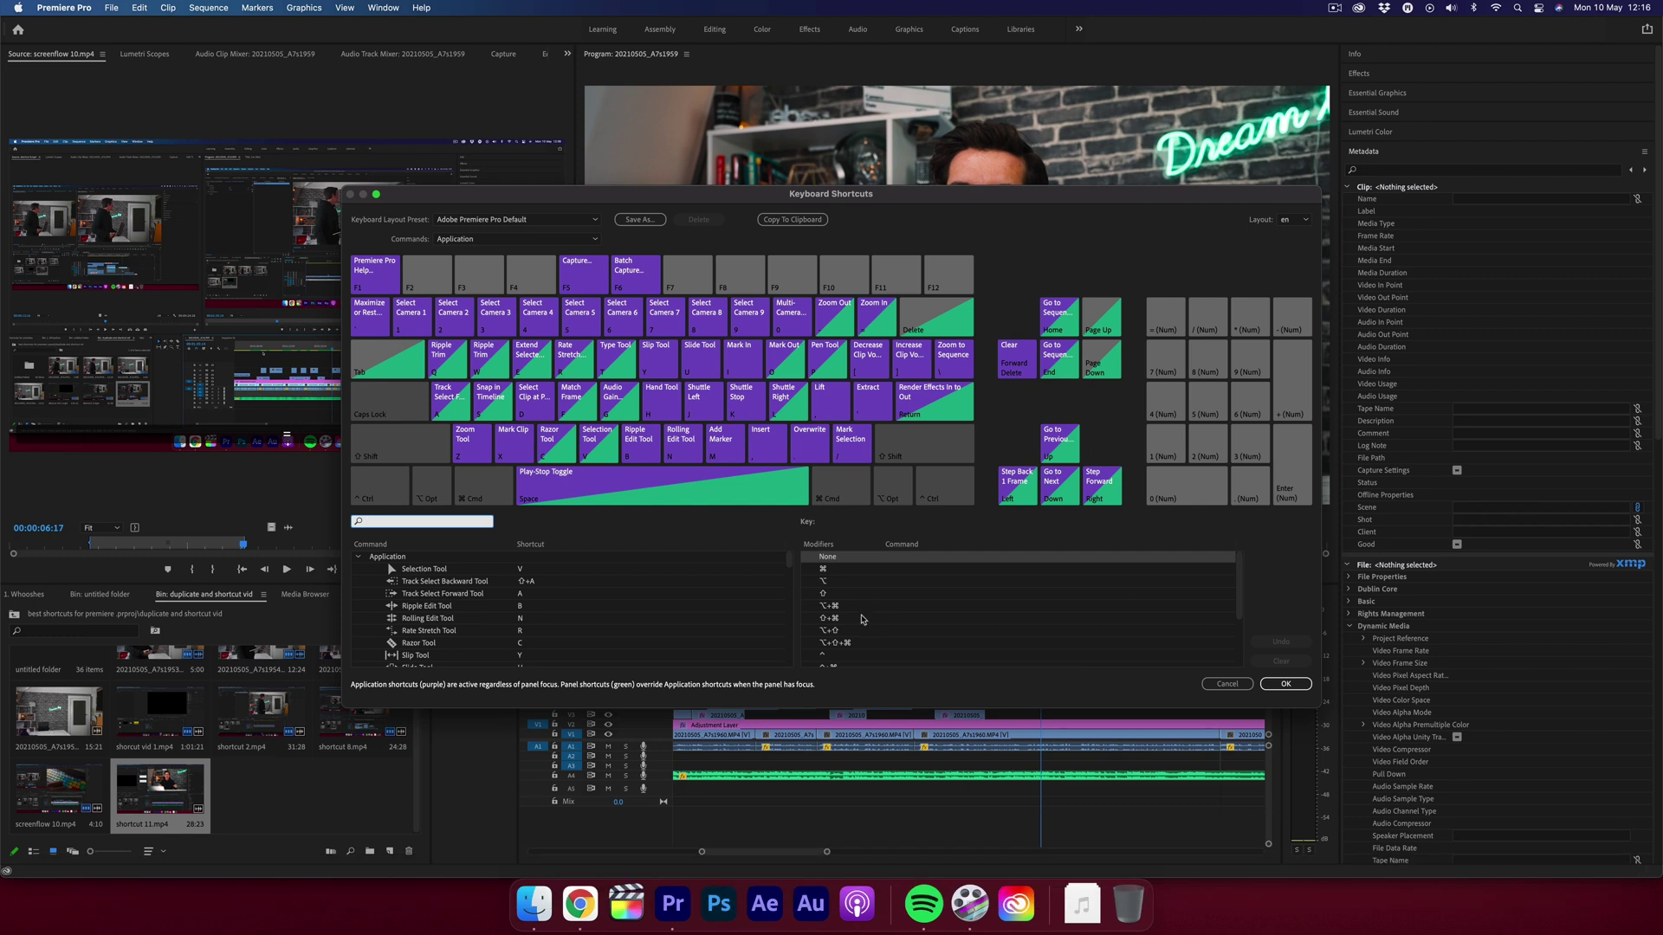
Step: Check the comma key, then reopen Keyboard Shortcuts (Option+Cmd+K) to show X's Mark Clip, Cut, Clear In and Out
{"action": "left_click", "coordinate": [770, 440]}
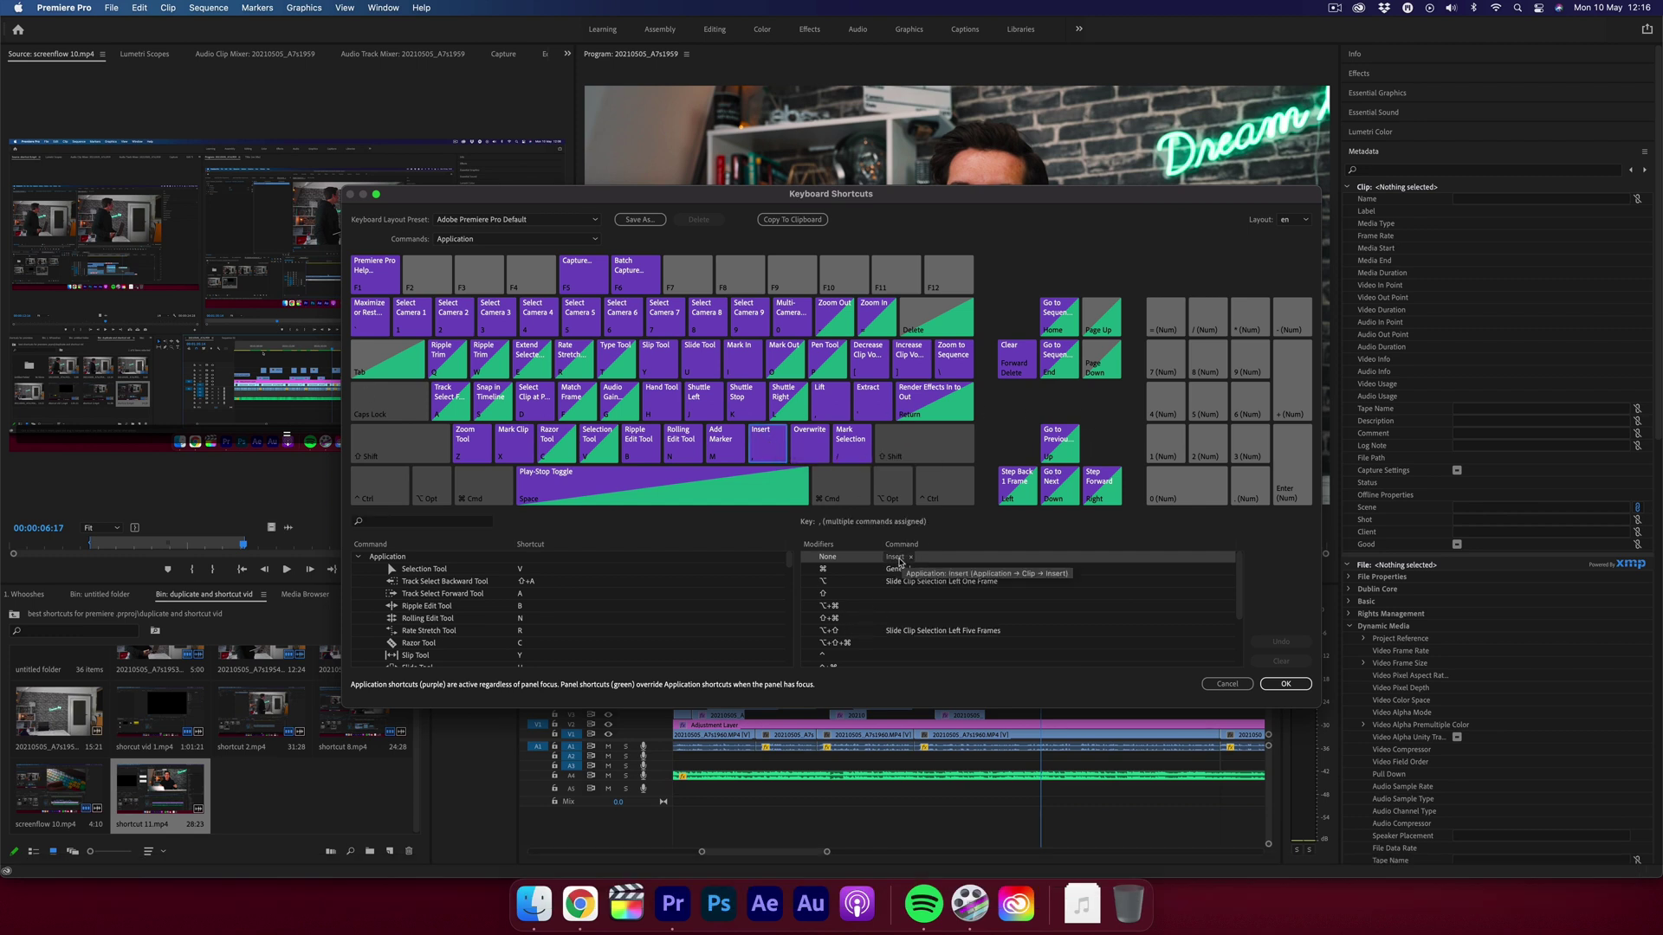
{"action": "key", "text": "x"}
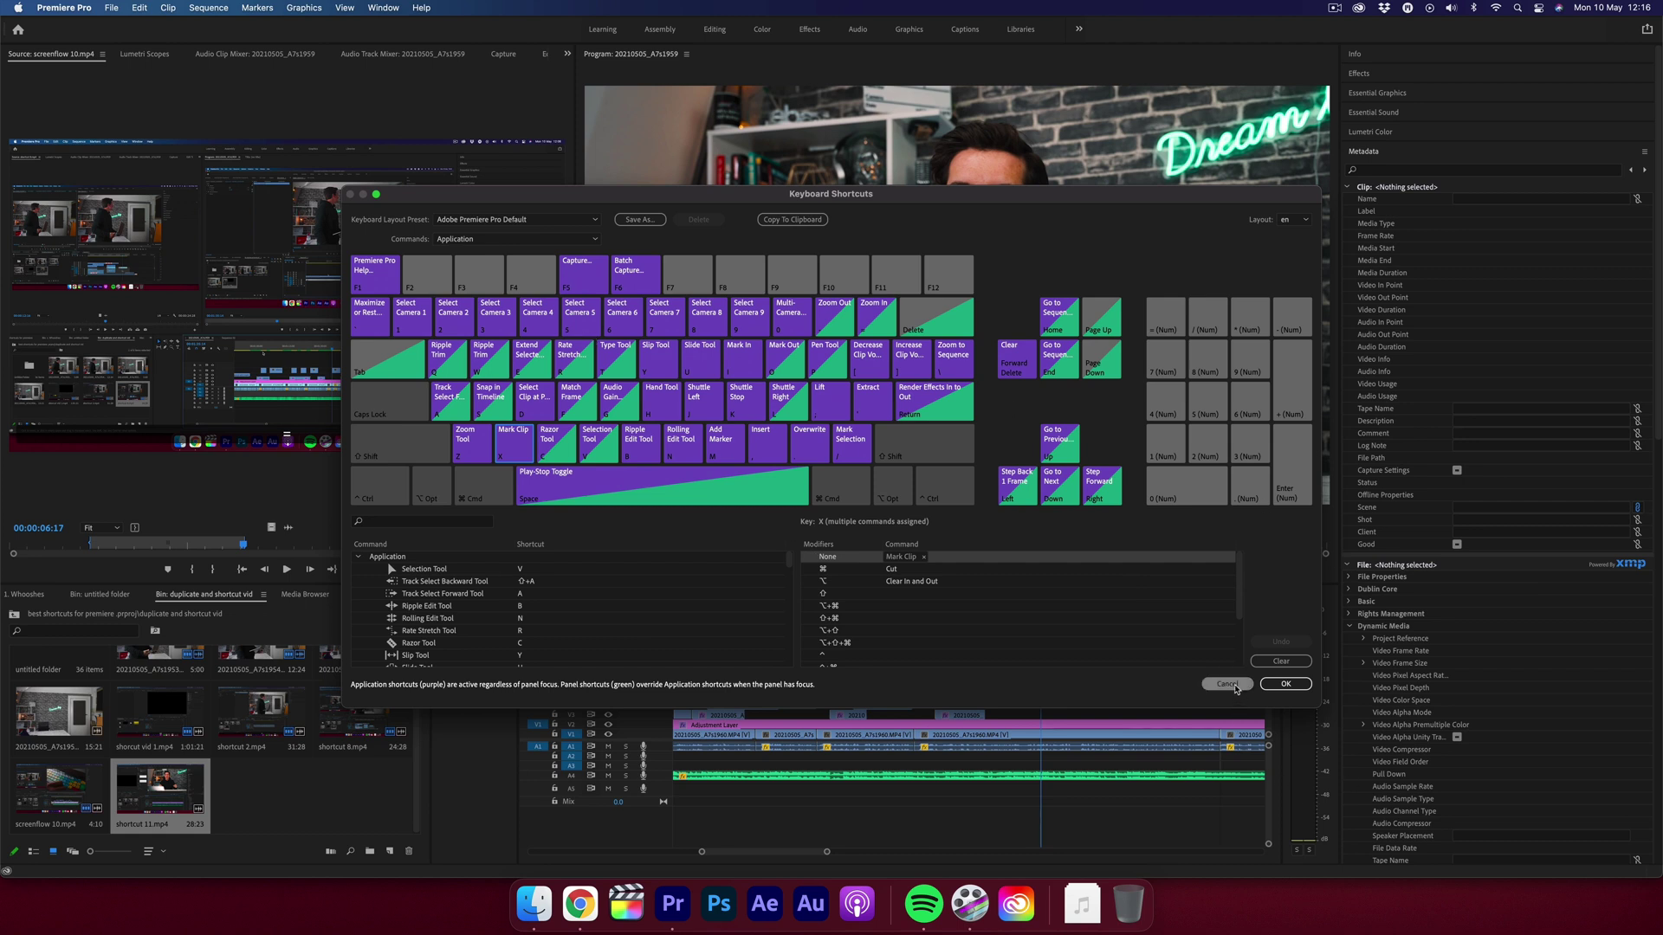
{"action": "left_click", "coordinate": [1228, 685]}
{"action": "key", "text": "super+alt+k"}
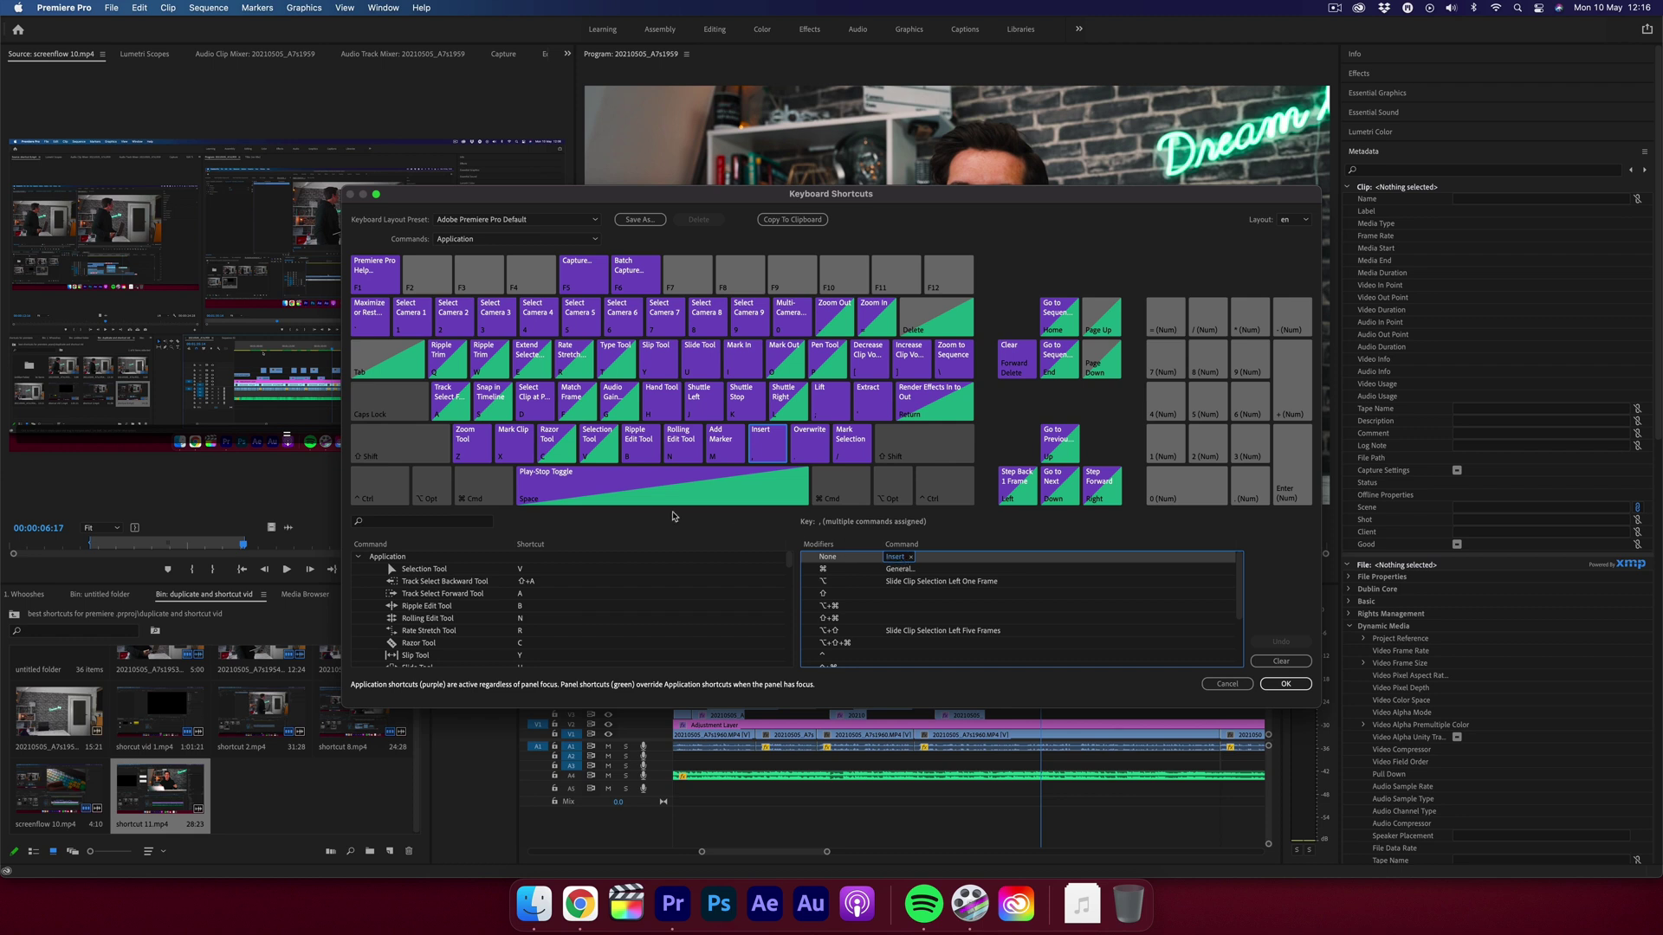
{"action": "key", "text": "x"}
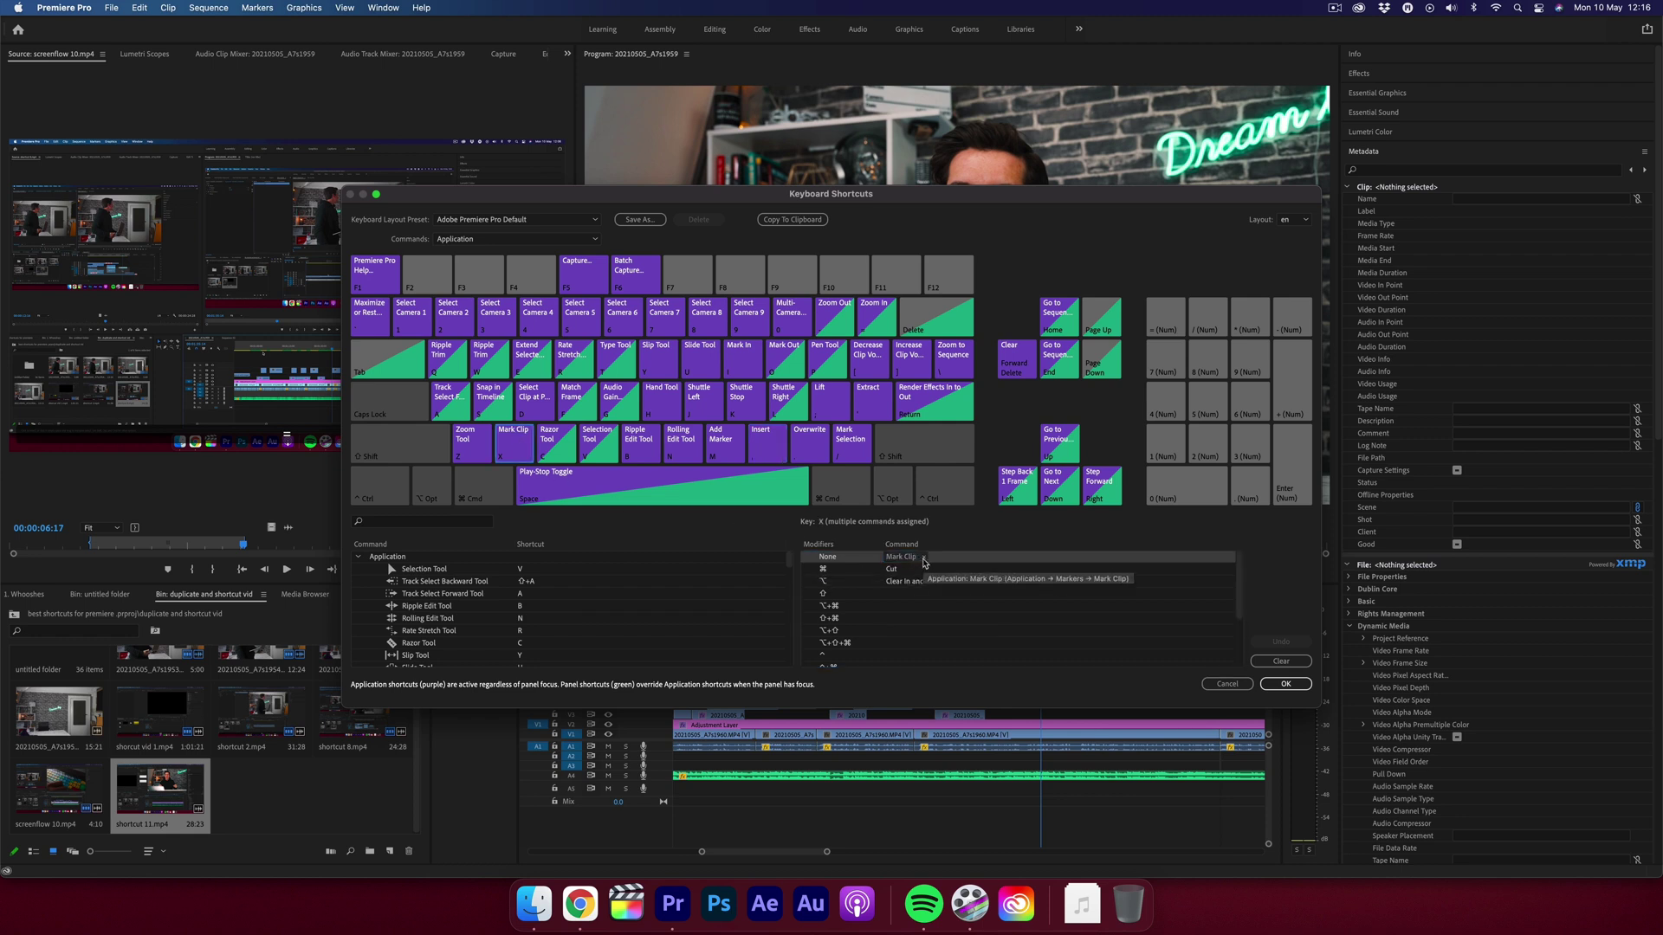